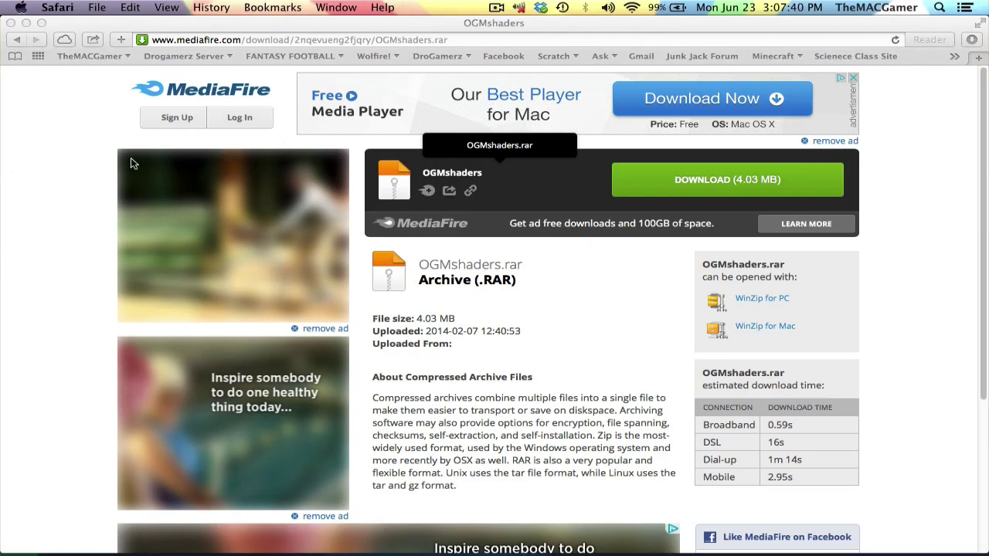
Start the download of the OGMshaders.rar archive from its MediaFire page
click(165, 25)
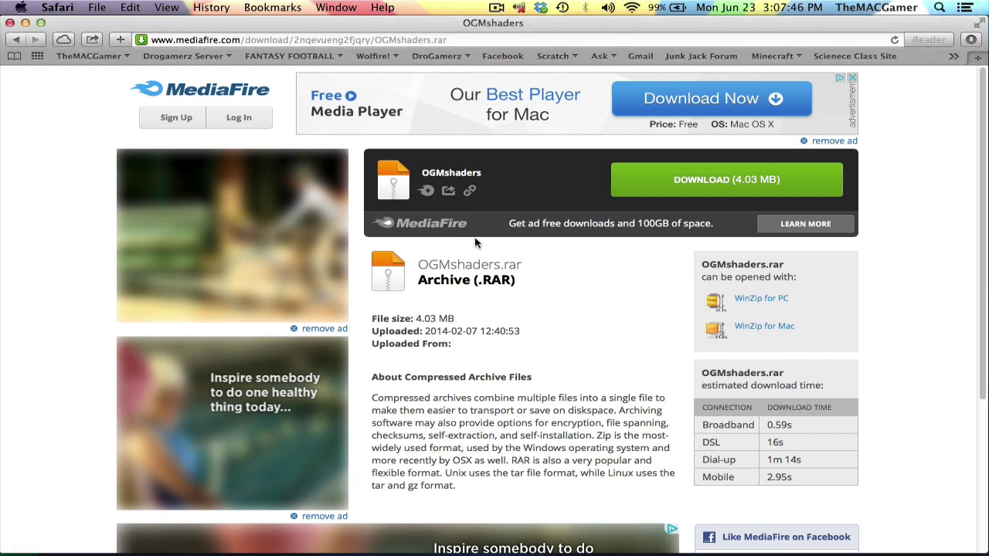
click(219, 43)
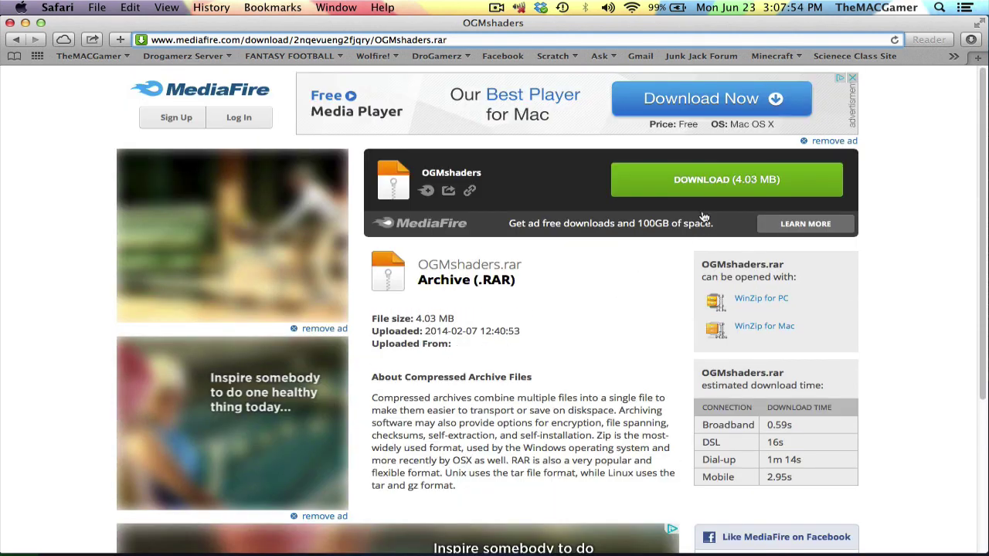
click(705, 183)
Place the newly downloaded OGMshaders.rar from the browser's download list onto the desktop, moving the browser window out of the way
drag(630, 25, 312, 183)
click(110, 24)
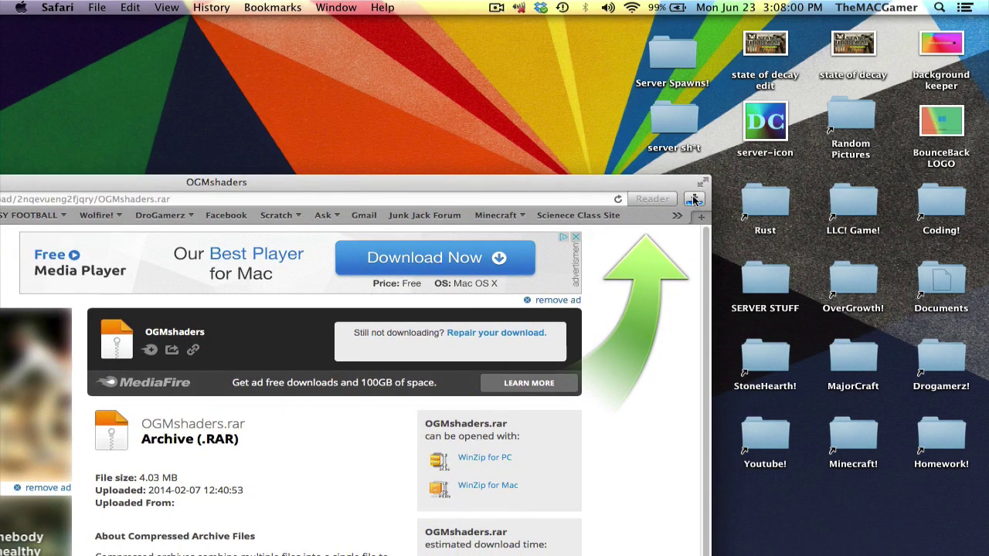
click(694, 199)
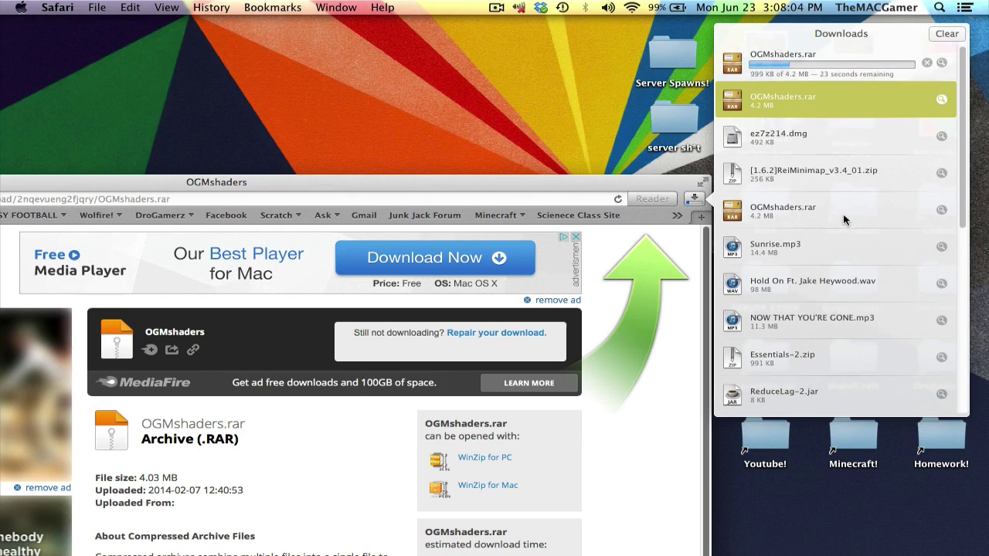
scroll(843, 221, down, 5)
scroll(844, 216, up, 5)
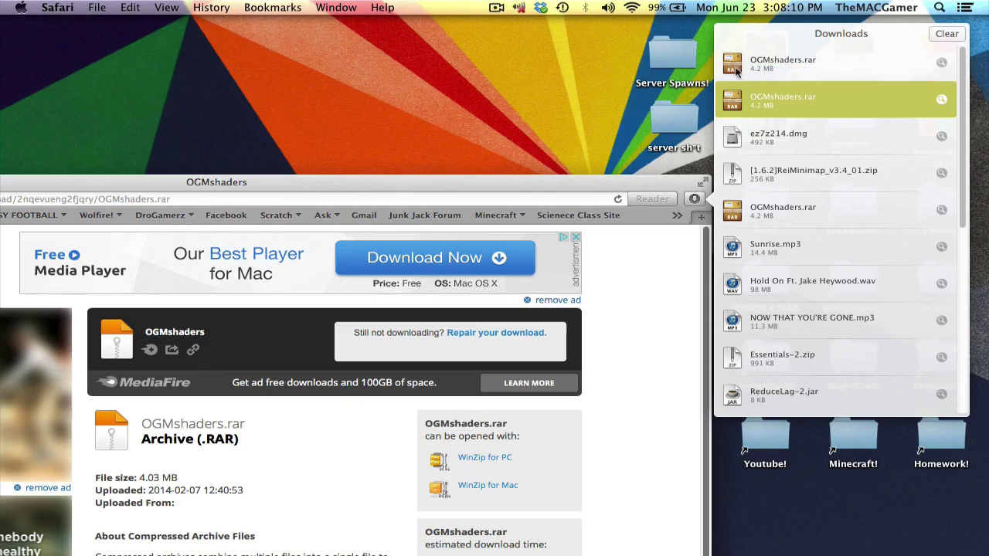
drag(734, 68, 348, 88)
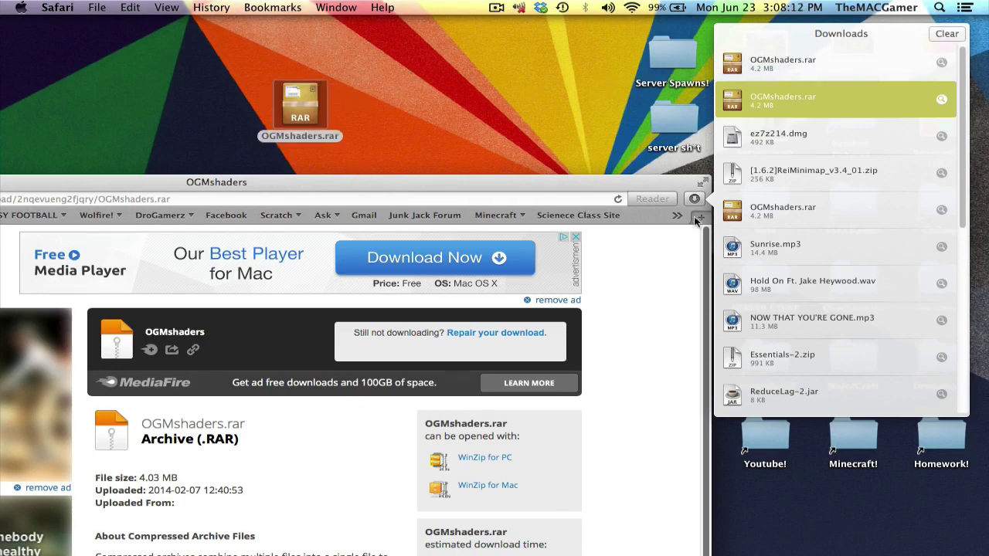
click(695, 199)
drag(589, 185, 764, 343)
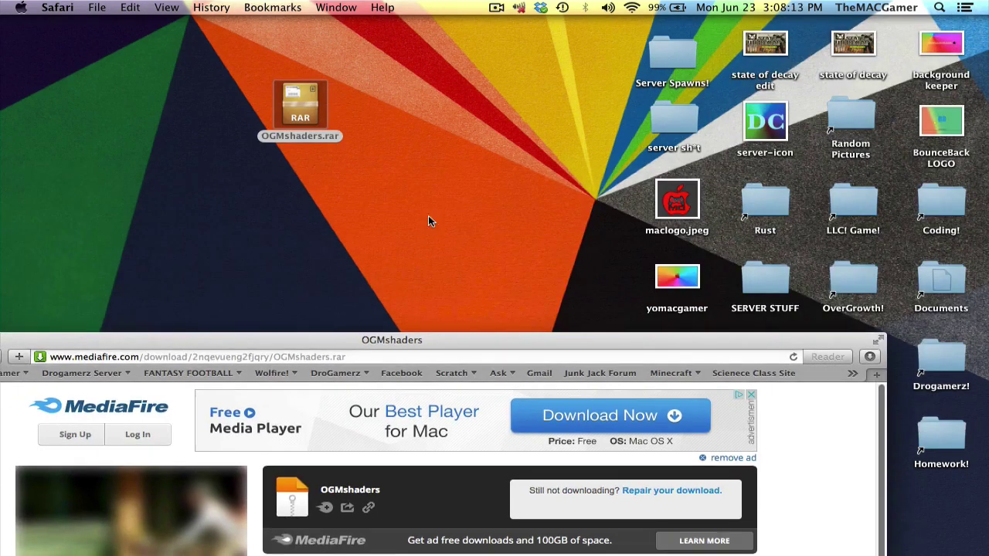
Extract OGMshaders.rar with The Unarchiver and close the browser window
right_click(300, 116)
mouse_move(487, 139)
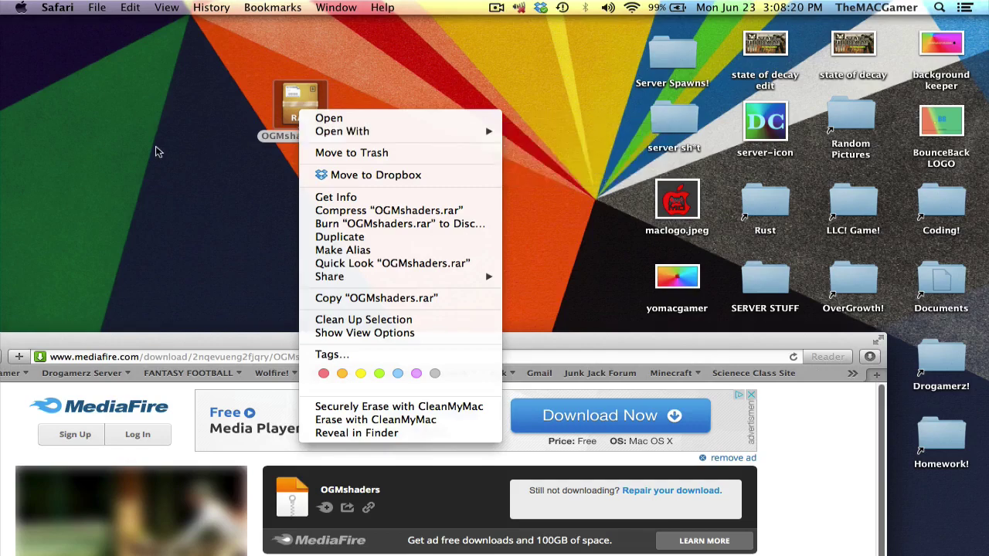
click(156, 147)
right_click(312, 108)
mouse_move(341, 130)
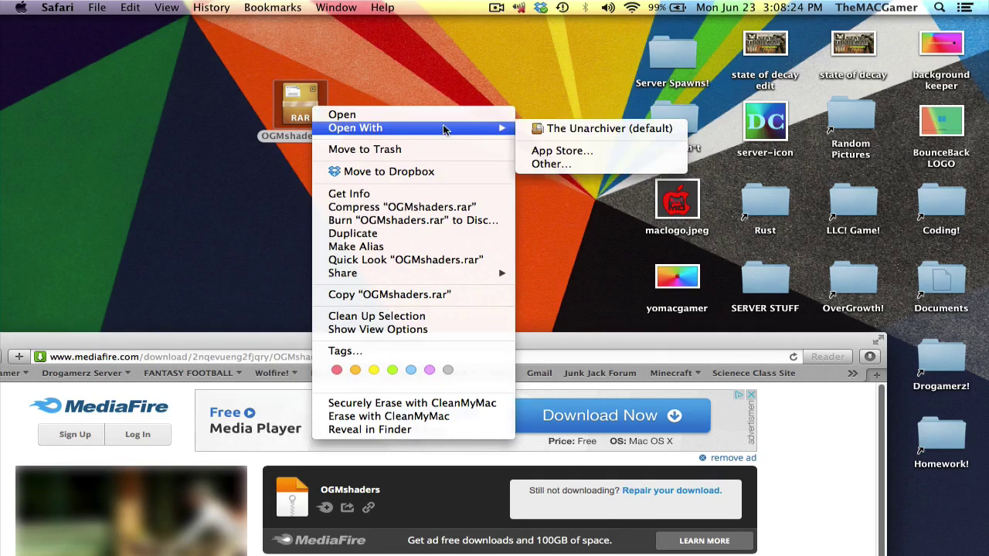
click(575, 129)
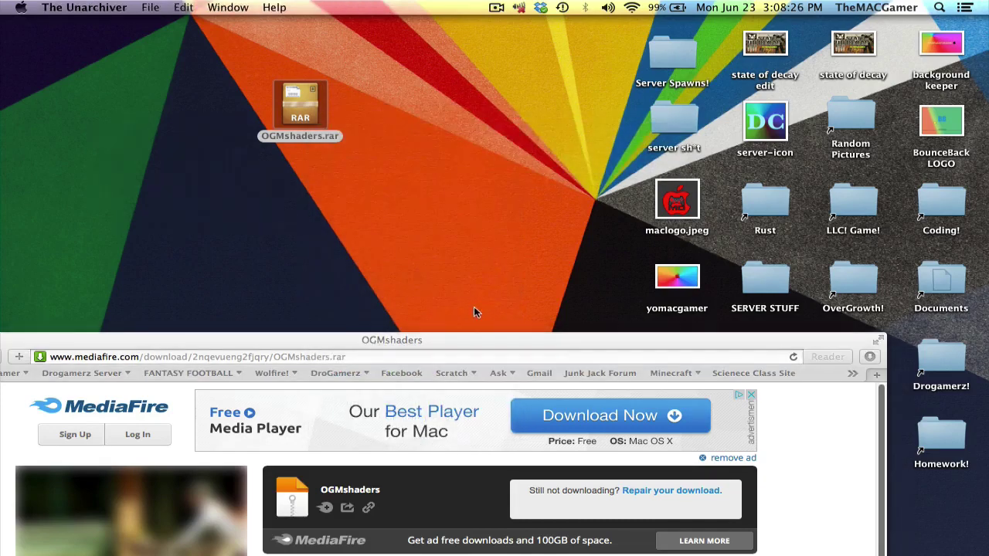
drag(477, 343, 946, 226)
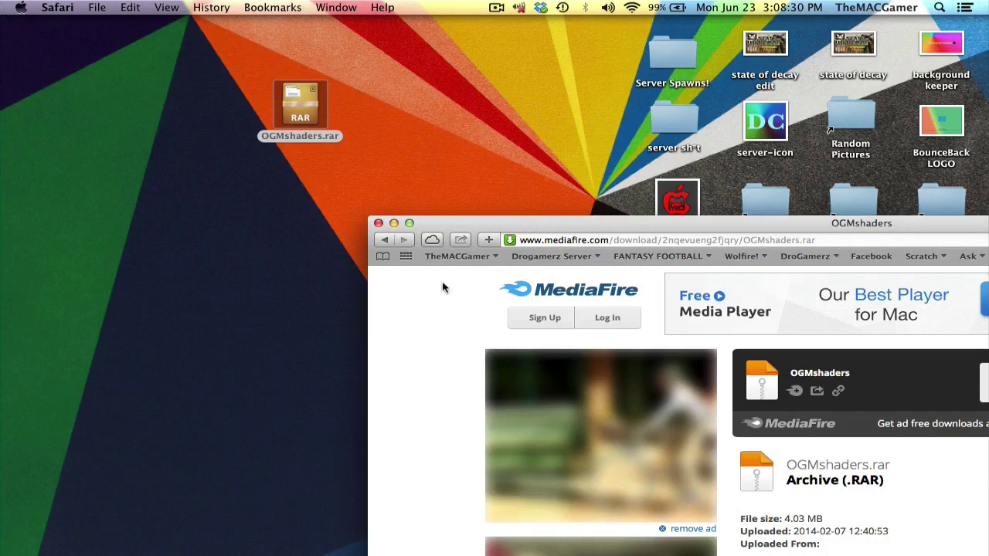
click(379, 223)
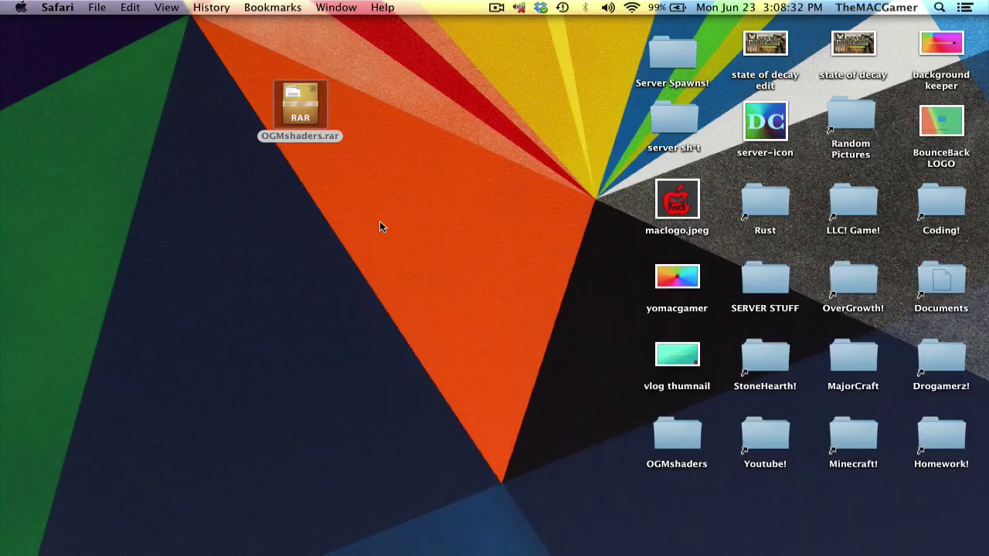
Reposition the extracted OGMshaders folder and its archive on the empty part of the desktop, and open the folder
drag(677, 436, 246, 206)
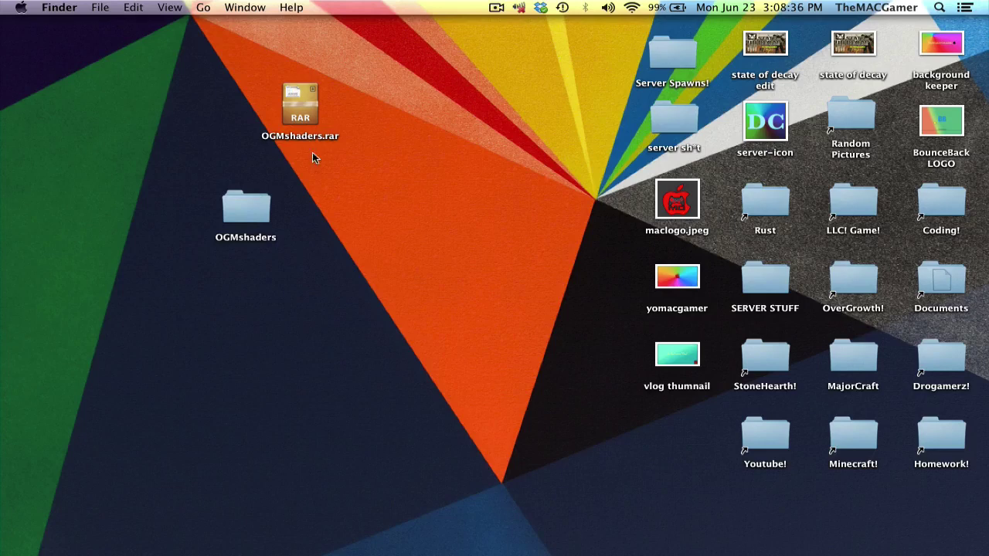
mouse_move(251, 224)
mouse_down()
mouse_move(299, 212)
mouse_move(270, 224)
mouse_up()
drag(292, 108, 331, 94)
click(375, 189)
drag(264, 214, 245, 206)
click(302, 289)
click(253, 242)
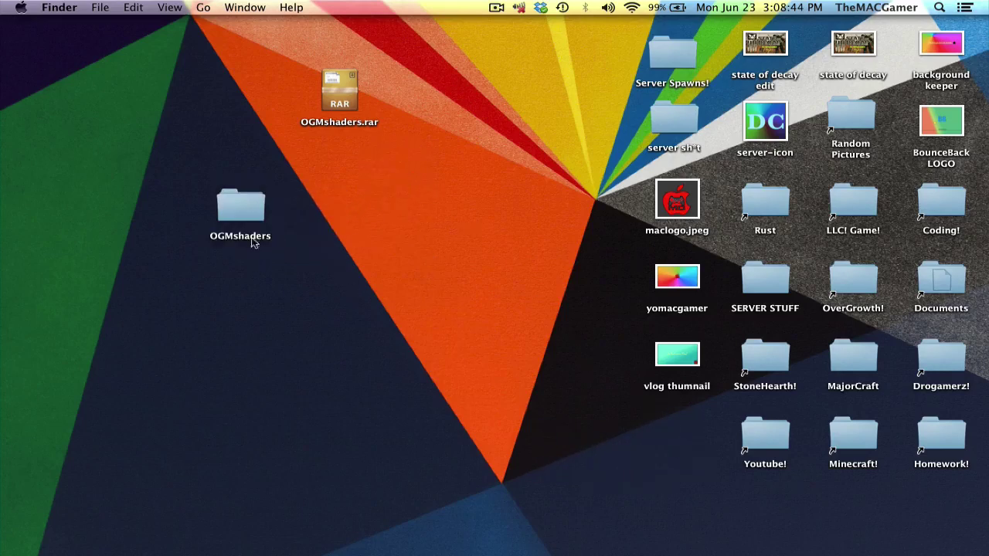
double_click(244, 213)
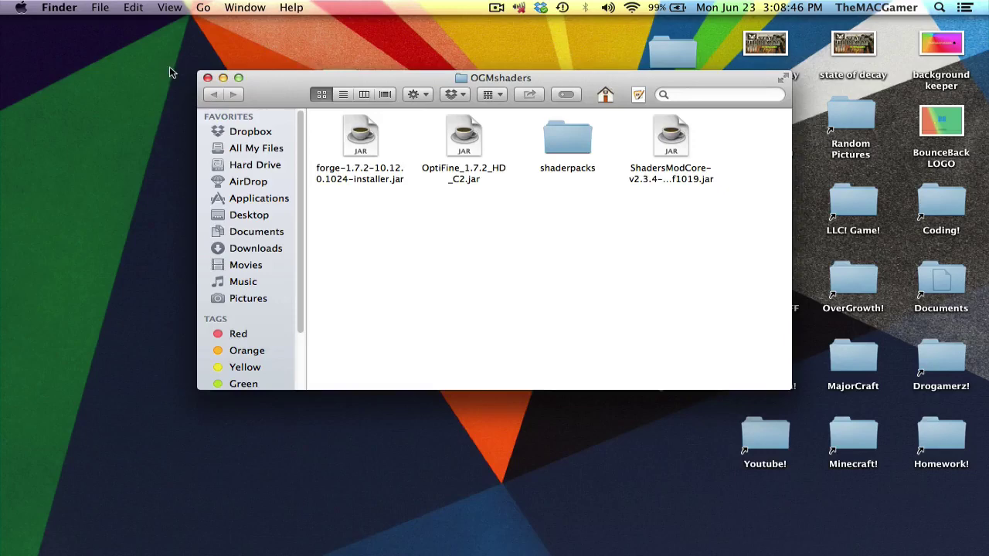
drag(261, 104, 79, 3)
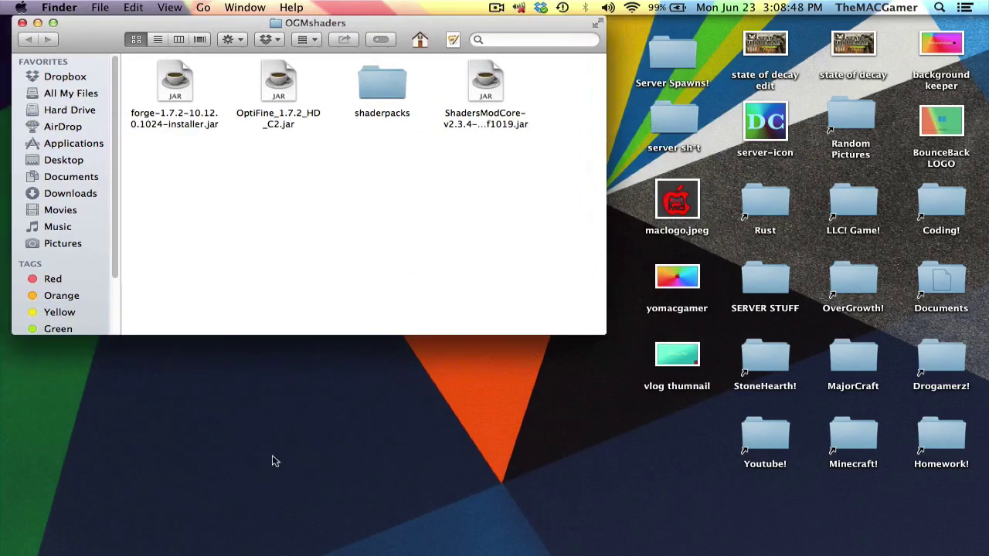
Open a second Finder window beside the OGMshaders one and go to the ~/library folder
click(303, 434)
click(98, 7)
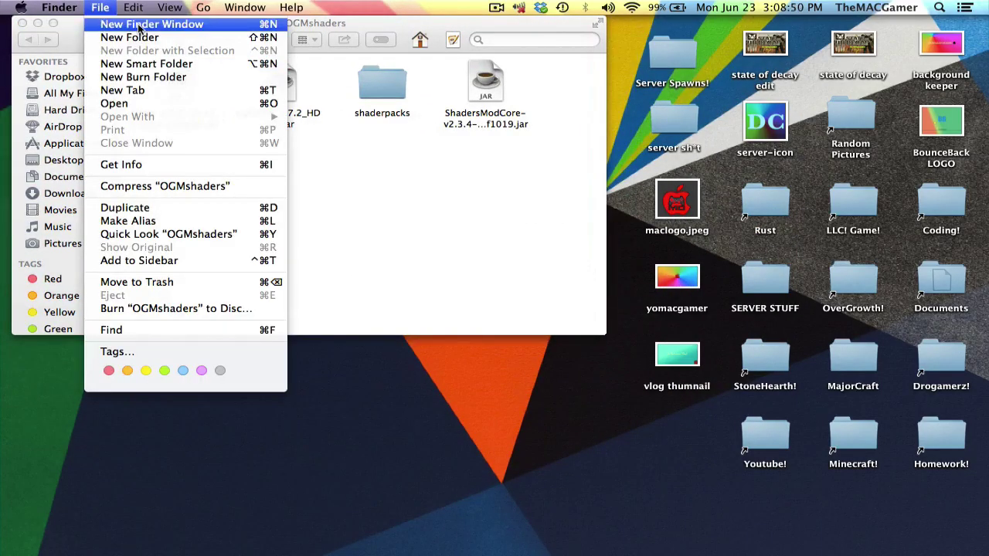
click(134, 26)
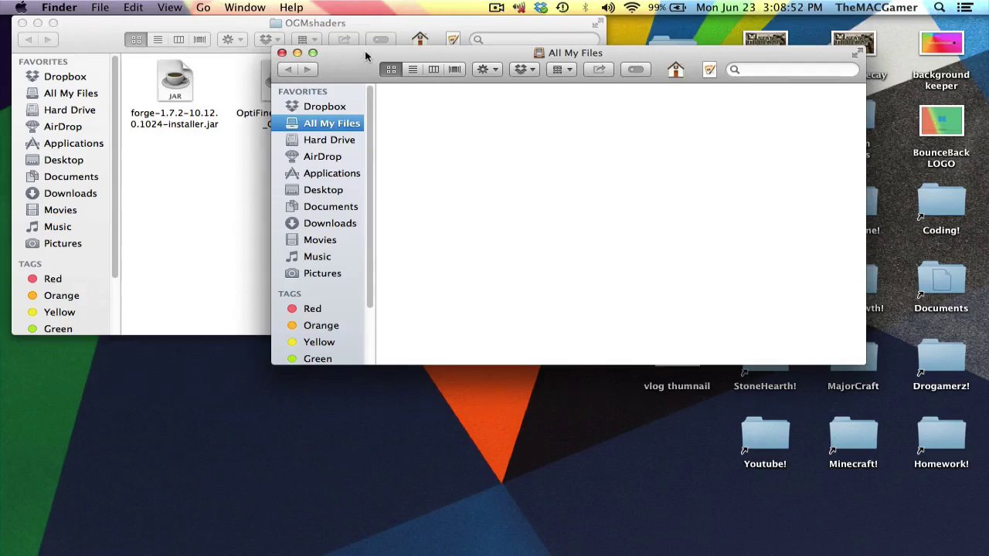
drag(364, 51, 405, 27)
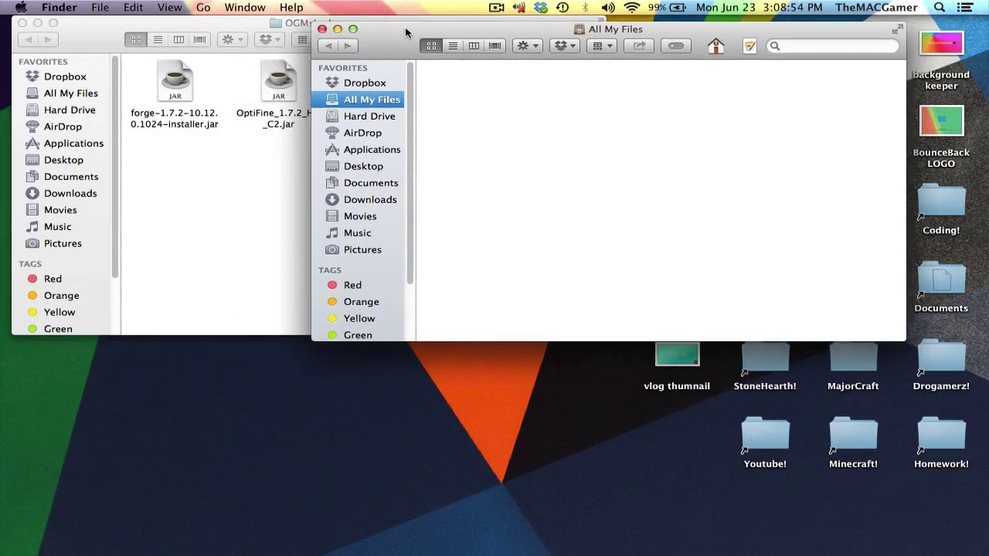
key(super+shift+g)
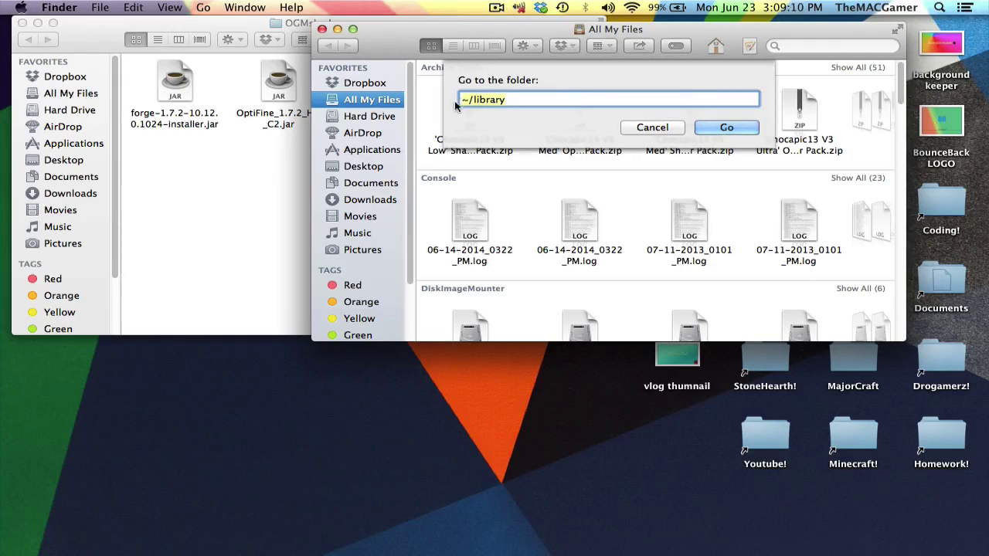
click(709, 128)
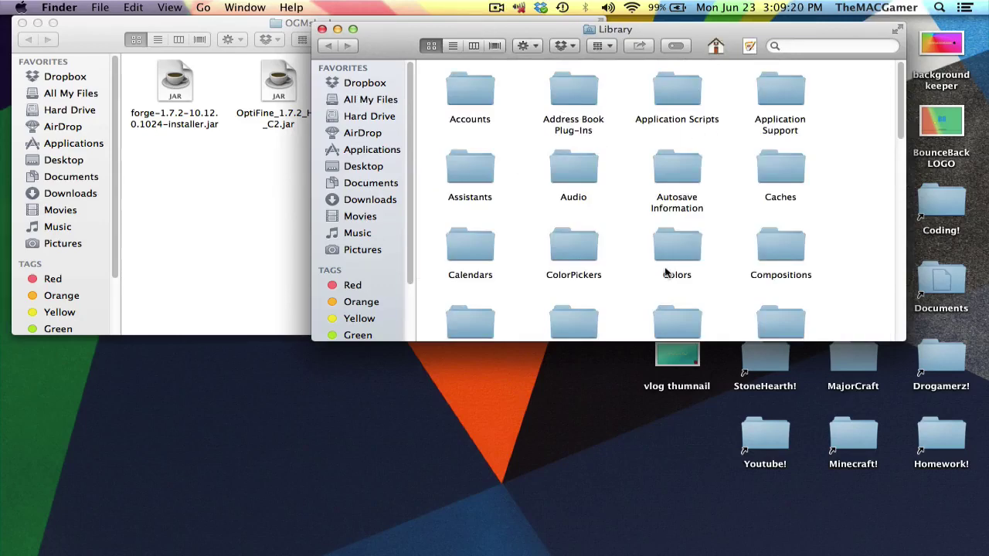
Open the minecraft folder inside Application Support and move its window over the OGMshaders window
scroll(666, 272, down, 15)
scroll(662, 268, up, 5)
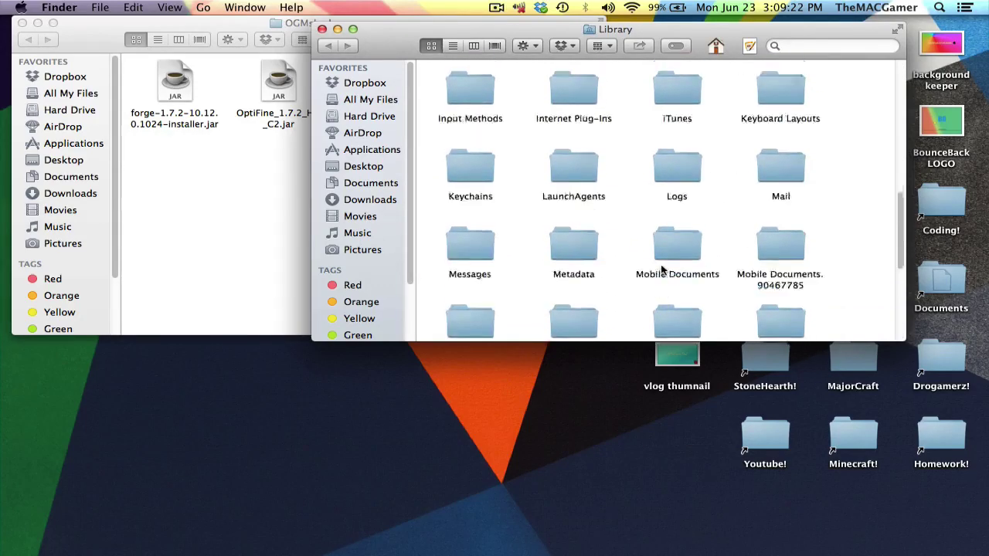
scroll(662, 269, up, 5)
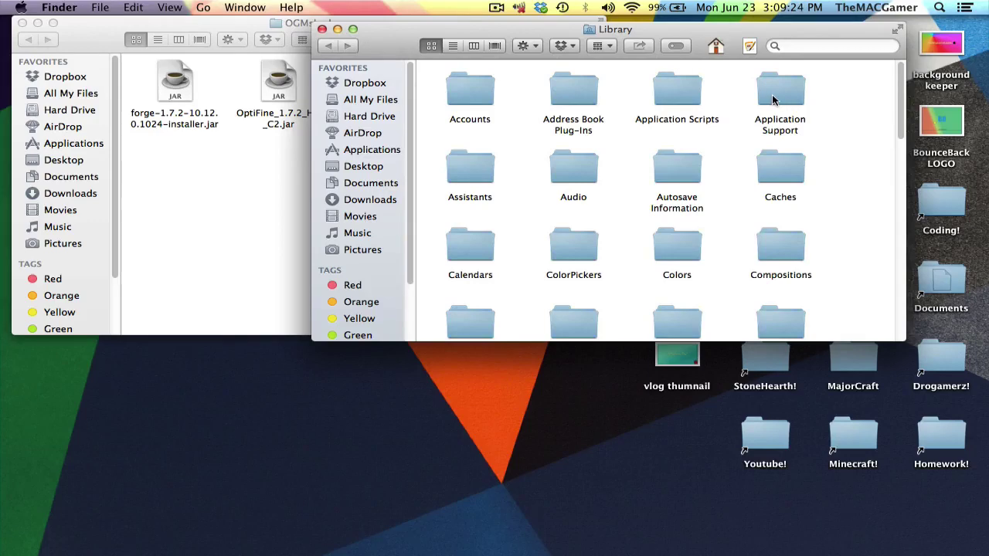
double_click(772, 97)
click(669, 126)
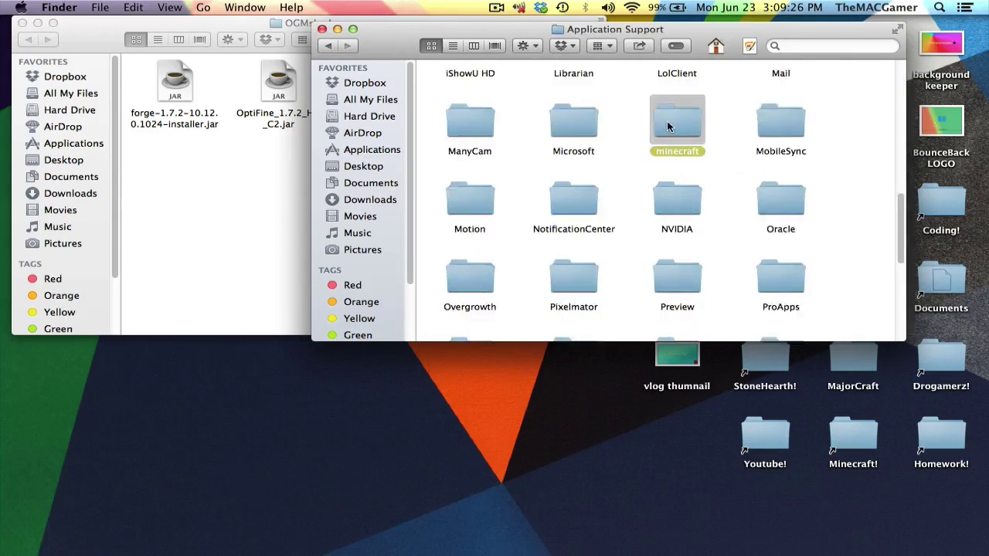
double_click(669, 126)
drag(553, 31, 383, 83)
Create a new folder named mods at the end of the minecraft folder, keeping the OGMshaders files visible above
scroll(452, 225, up, 3)
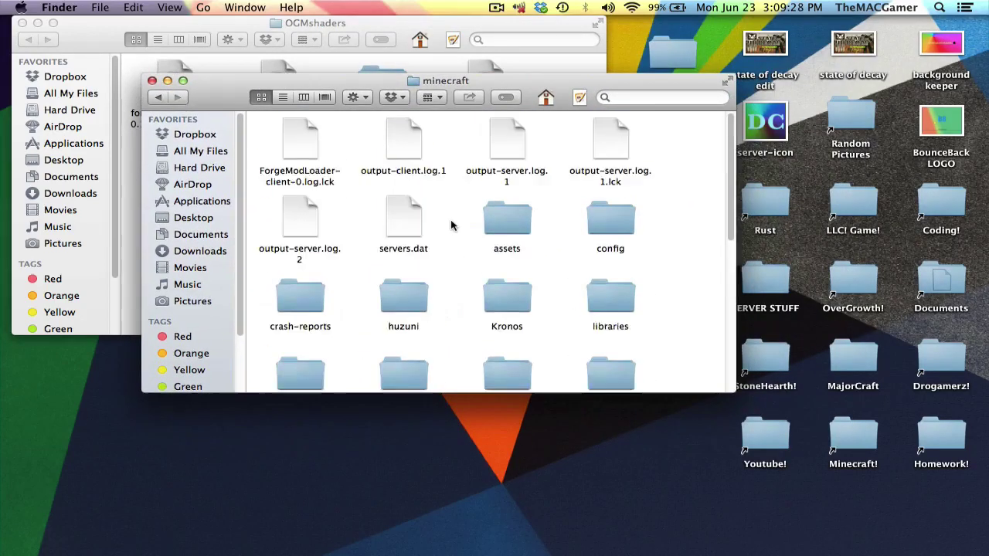
scroll(452, 225, down, 5)
drag(492, 85, 387, 111)
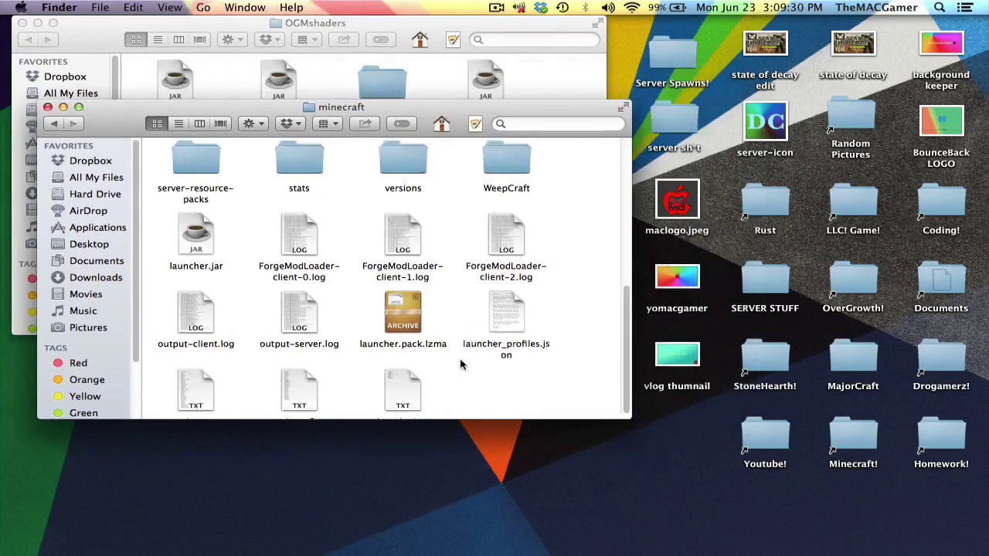
scroll(459, 364, up, 5)
scroll(459, 363, down, 6)
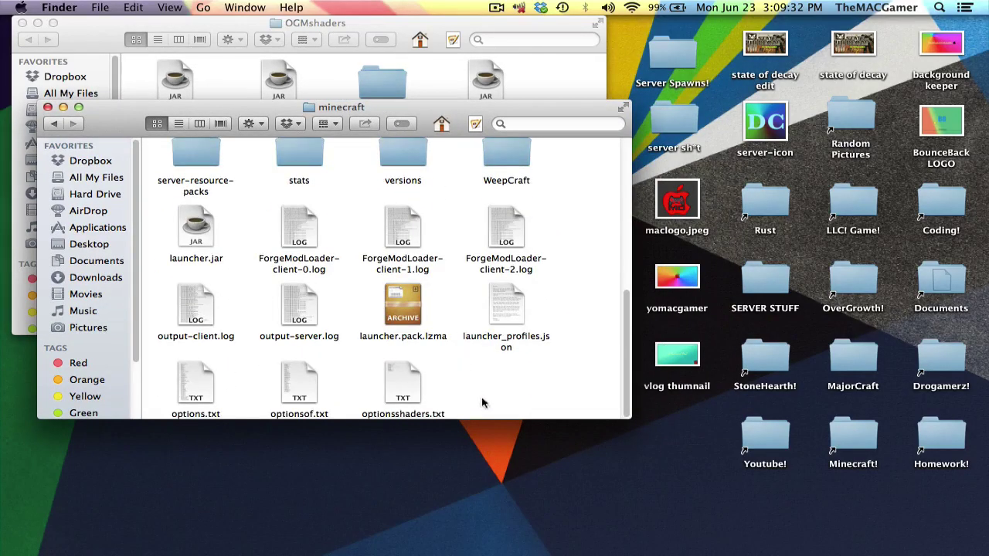
drag(391, 104, 392, 145)
right_click(498, 435)
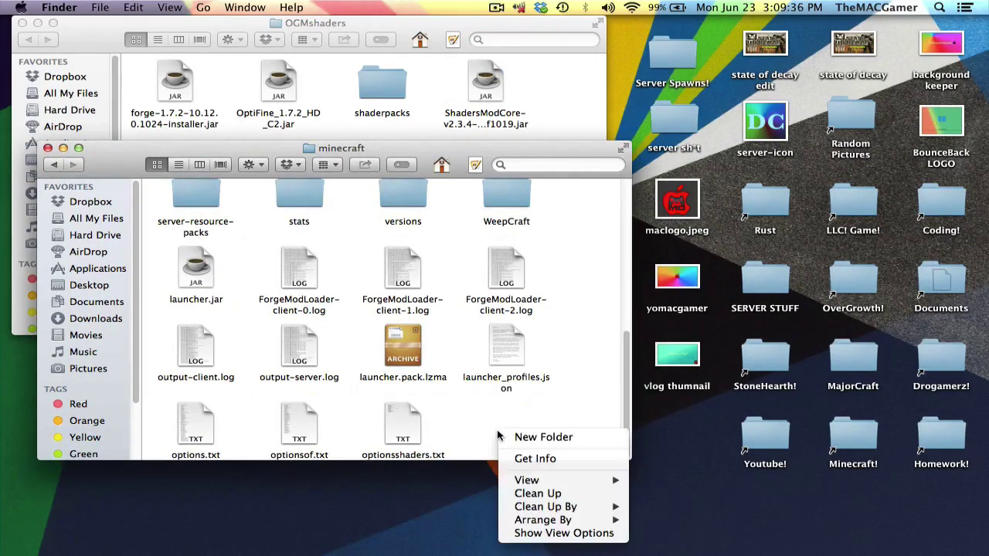
click(528, 438)
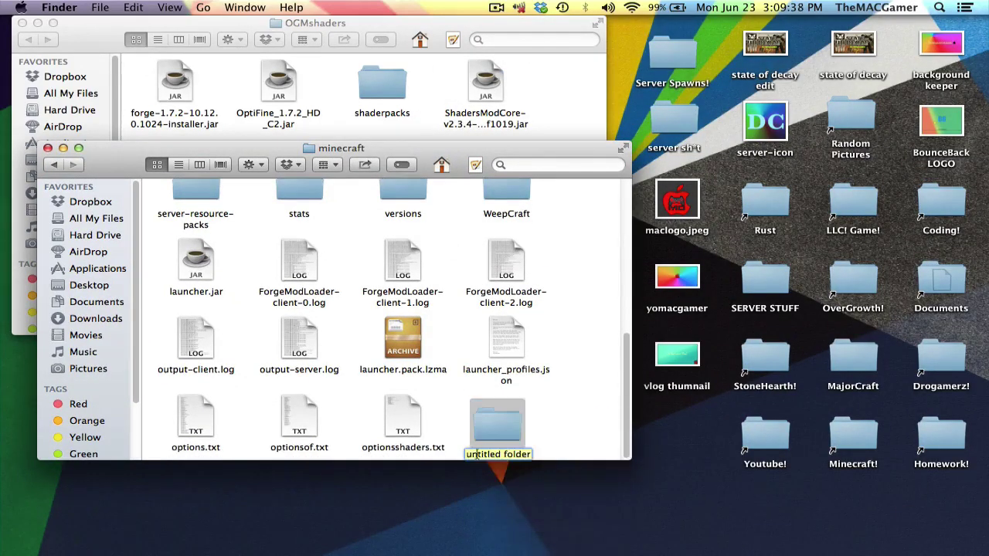
text(mods)
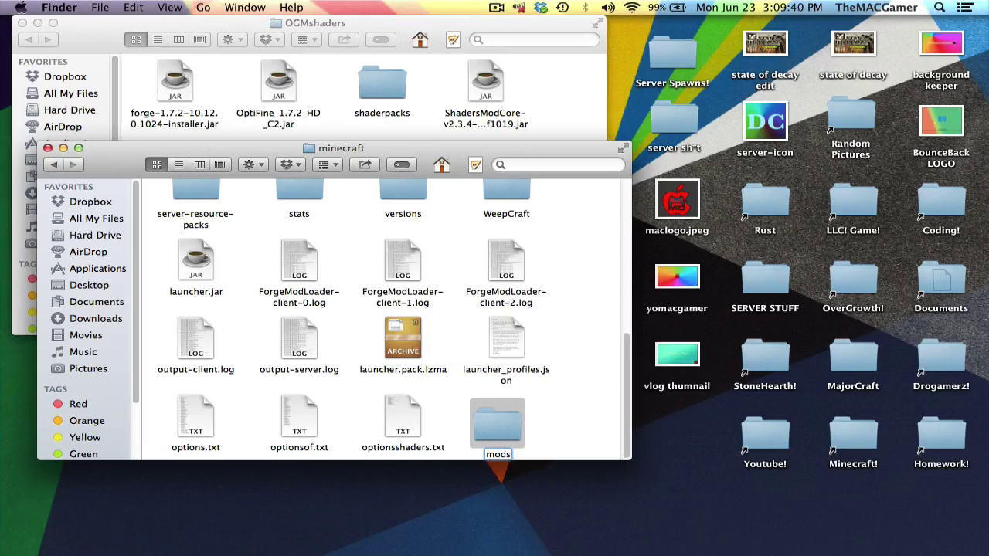
key(Return)
click(567, 443)
Open the mods folder and move the OptiFine_1.7.2_HD_C2 and ShadersModCore jar files from OGMshaders into it
drag(467, 150, 449, 114)
double_click(486, 390)
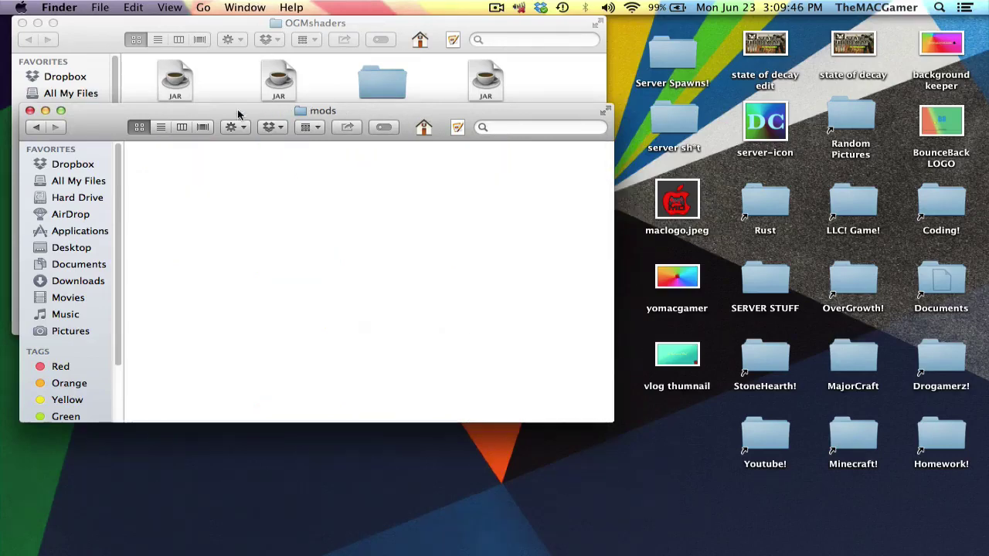
drag(239, 111, 251, 169)
drag(285, 82, 218, 281)
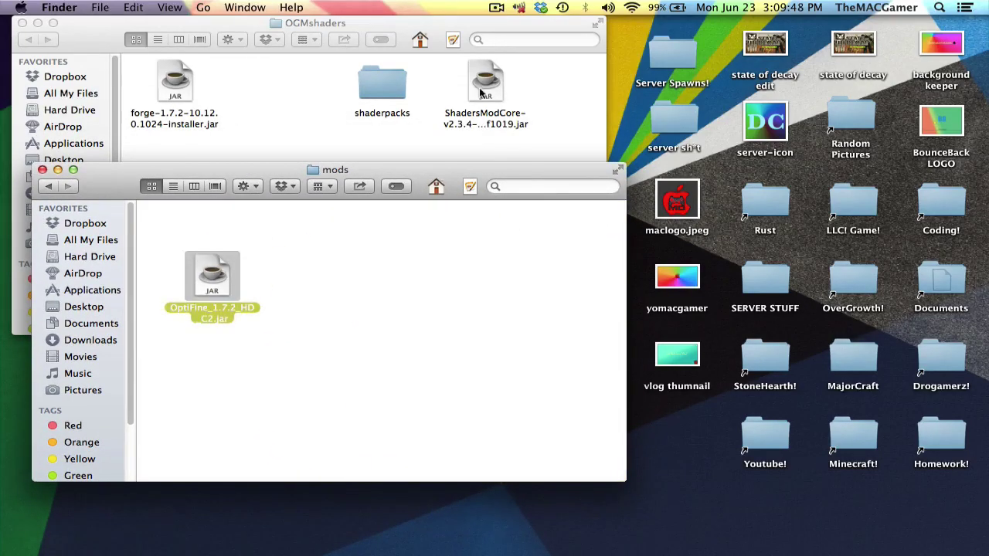
drag(485, 82, 344, 287)
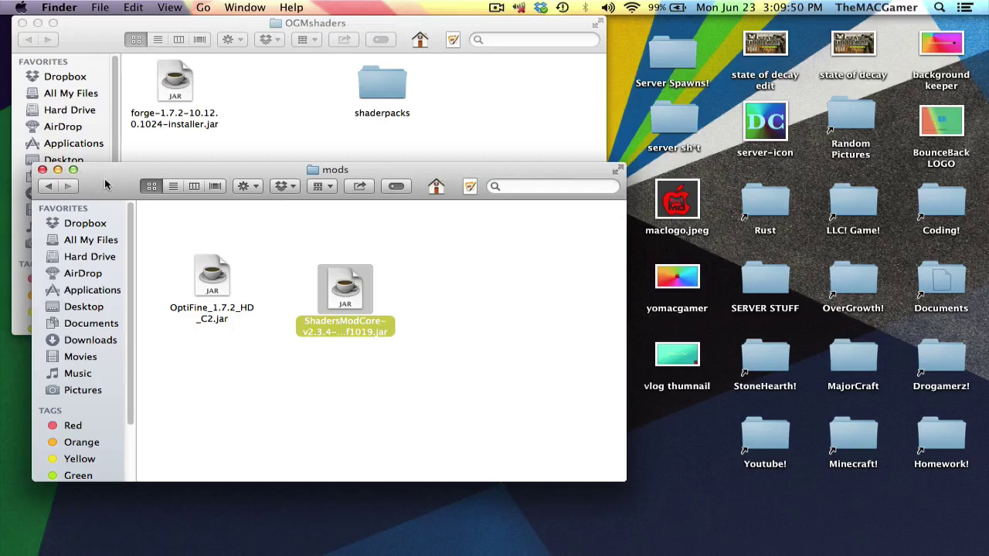
Return to the minecraft folder and move the shaderpacks folder from OGMshaders into it beside the mods folder
click(49, 188)
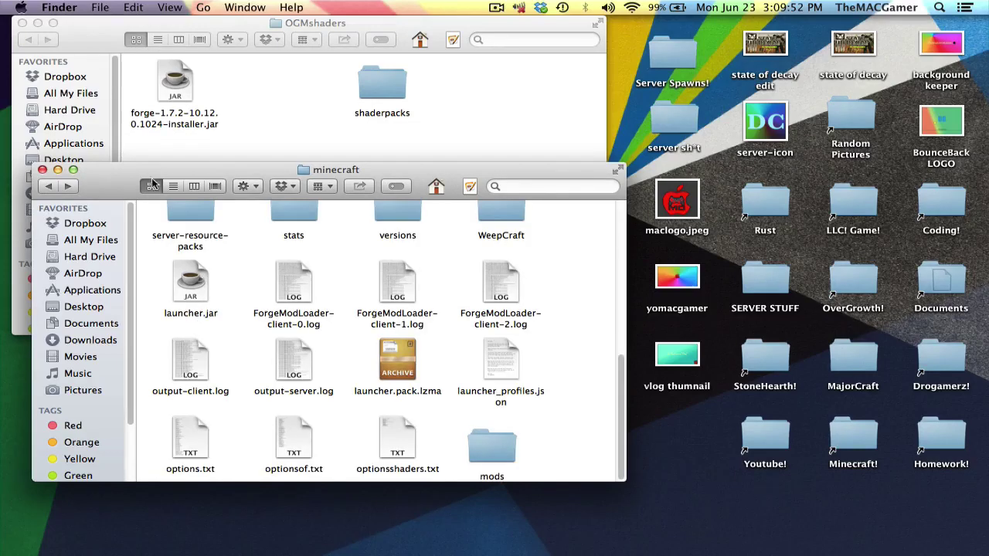
drag(151, 178, 138, 172)
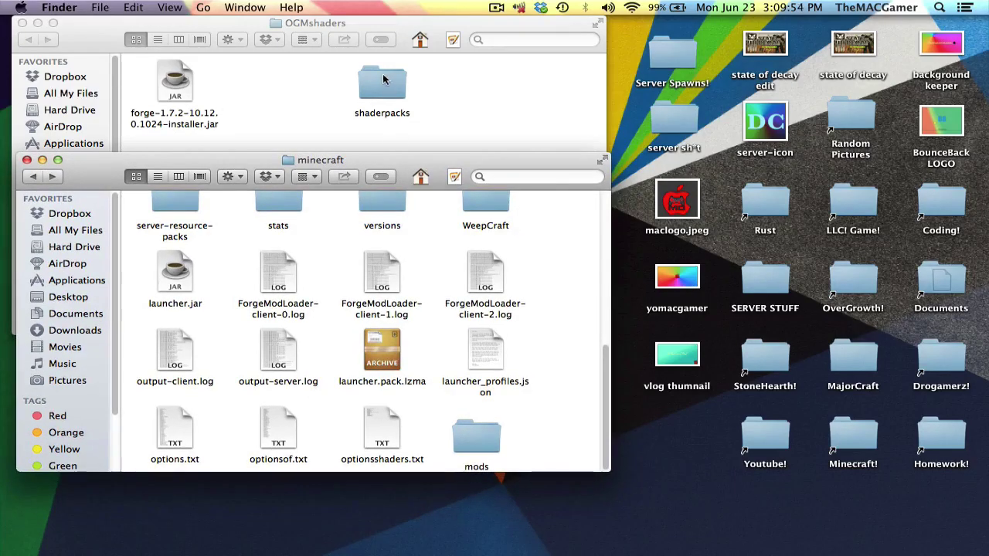
drag(383, 78, 546, 427)
click(553, 393)
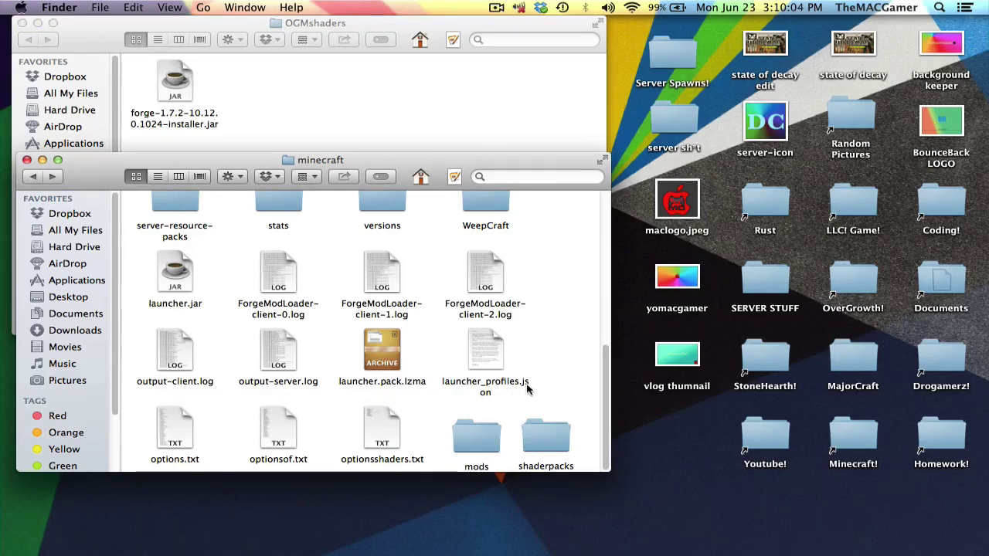
scroll(527, 388, up, 6)
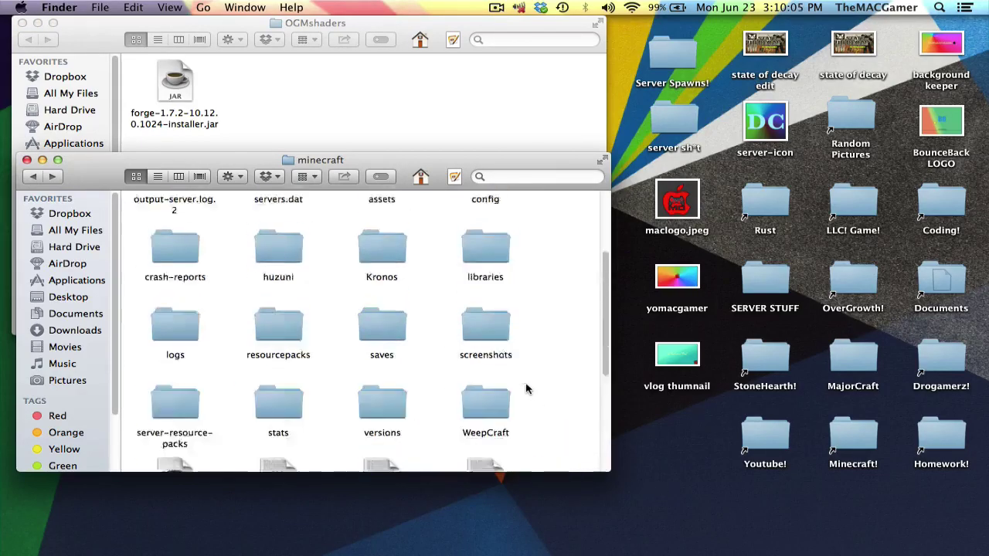
Close the OGMshaders window and move the minecraft folder window up to the top edge of the desktop
click(102, 30)
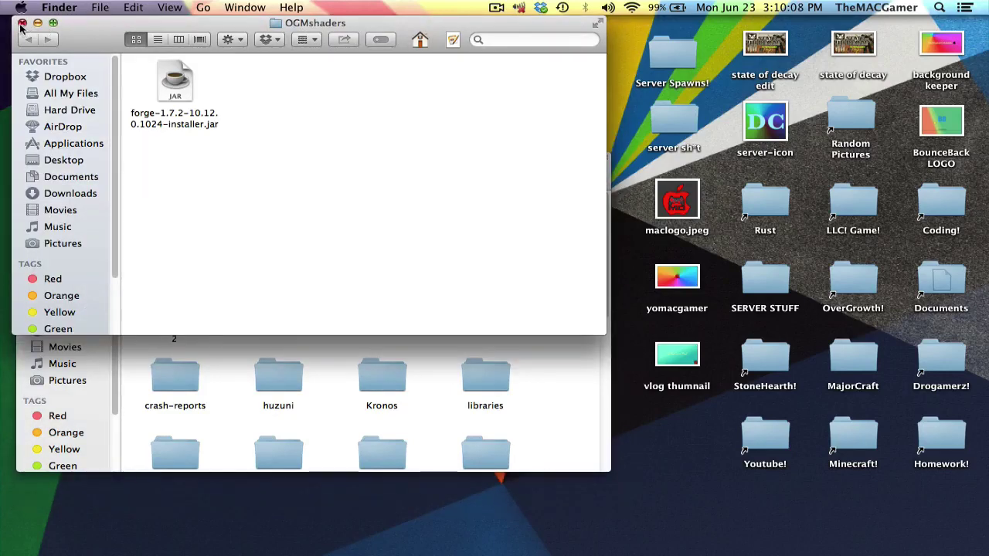
drag(59, 28, 253, 28)
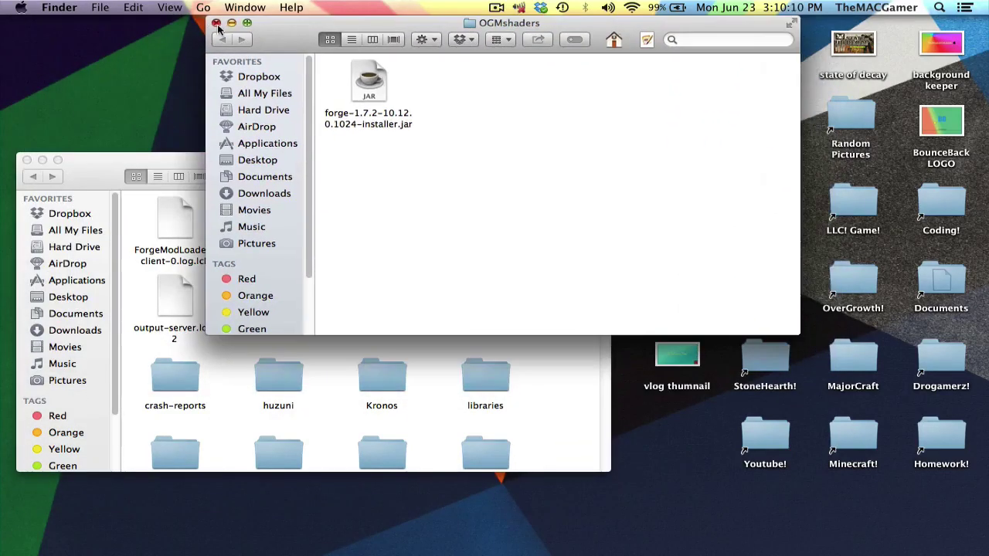
click(216, 23)
drag(236, 158, 244, 27)
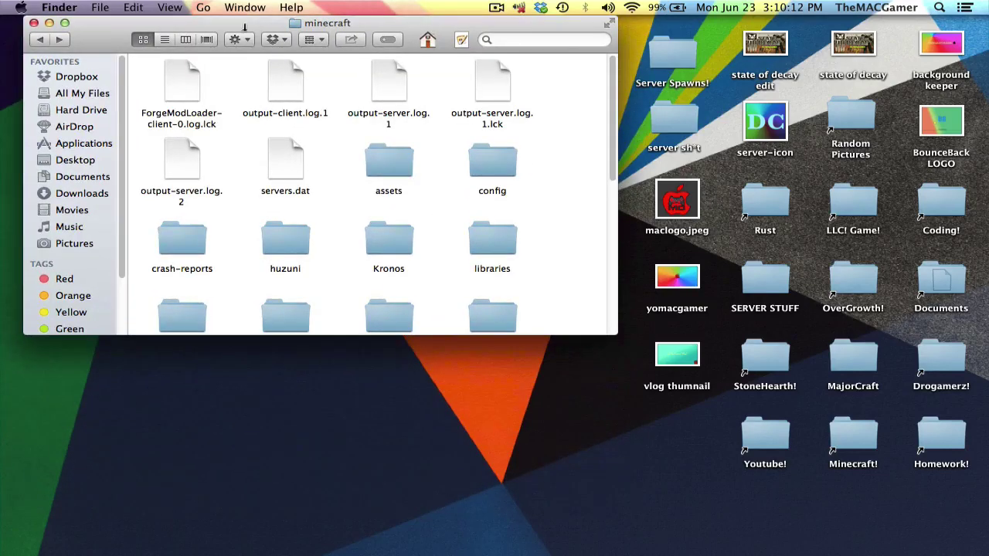
Check the contents of the mods and shaderpacks folders inside the minecraft folder, returning to the minecraft folder each time
scroll(353, 286, down, 6)
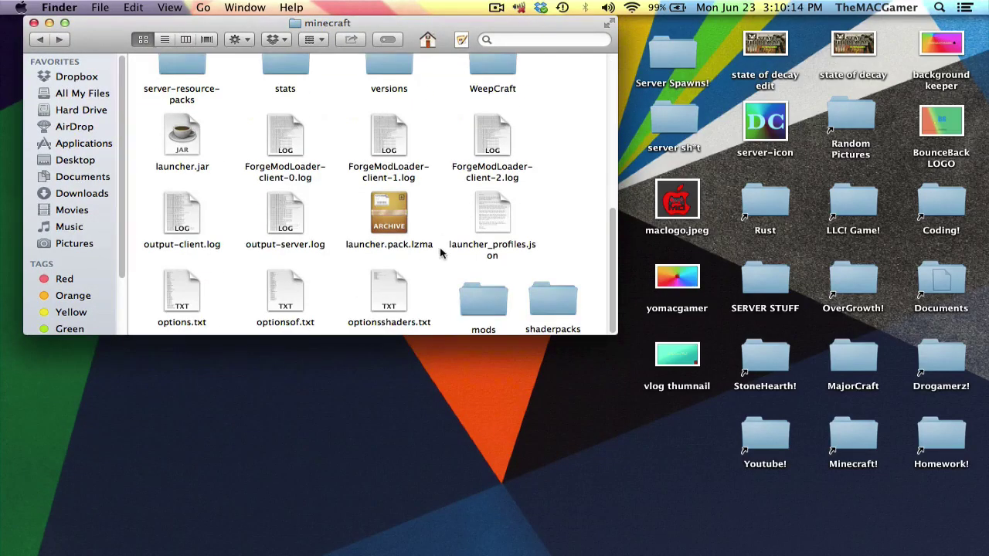
double_click(481, 306)
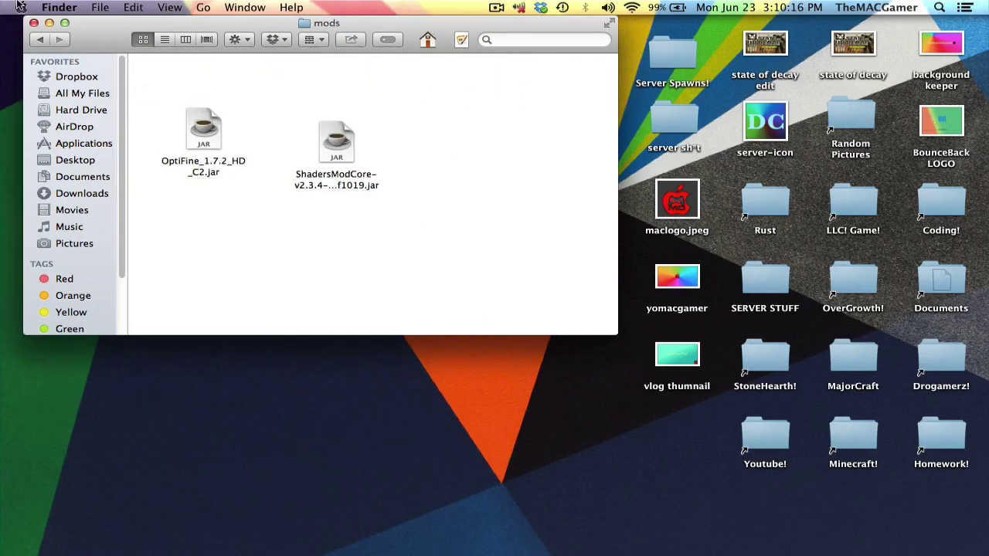
click(41, 40)
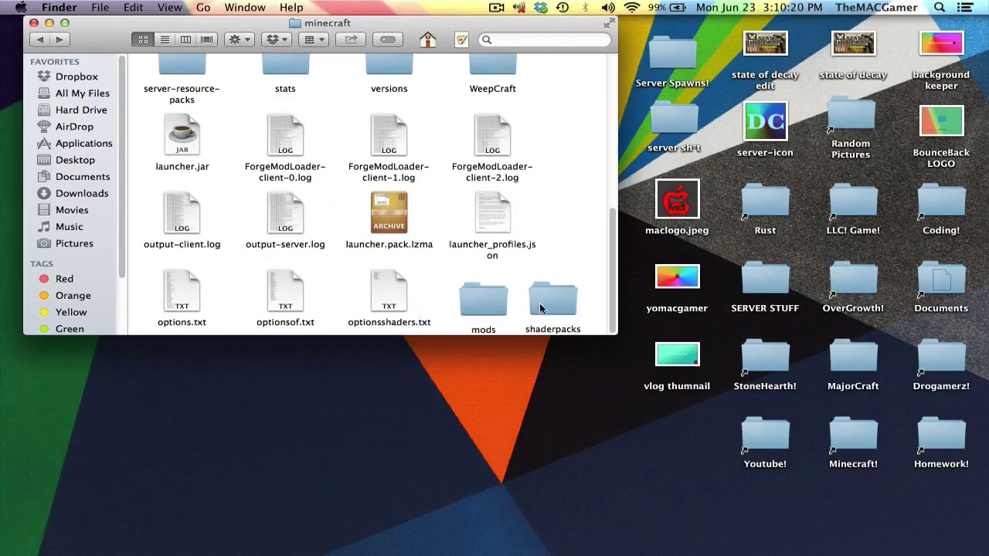
double_click(539, 308)
scroll(309, 183, down, 5)
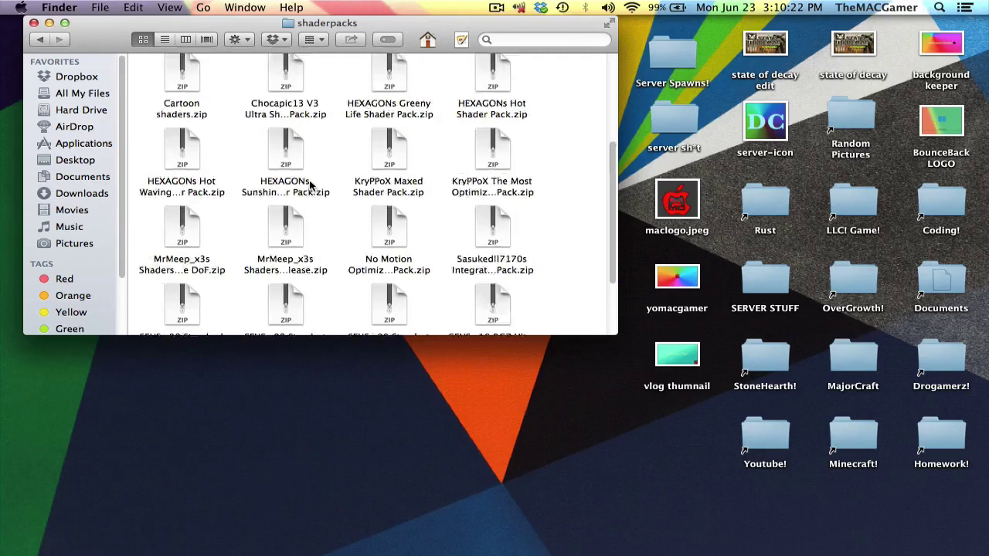
scroll(309, 184, up, 4)
click(37, 39)
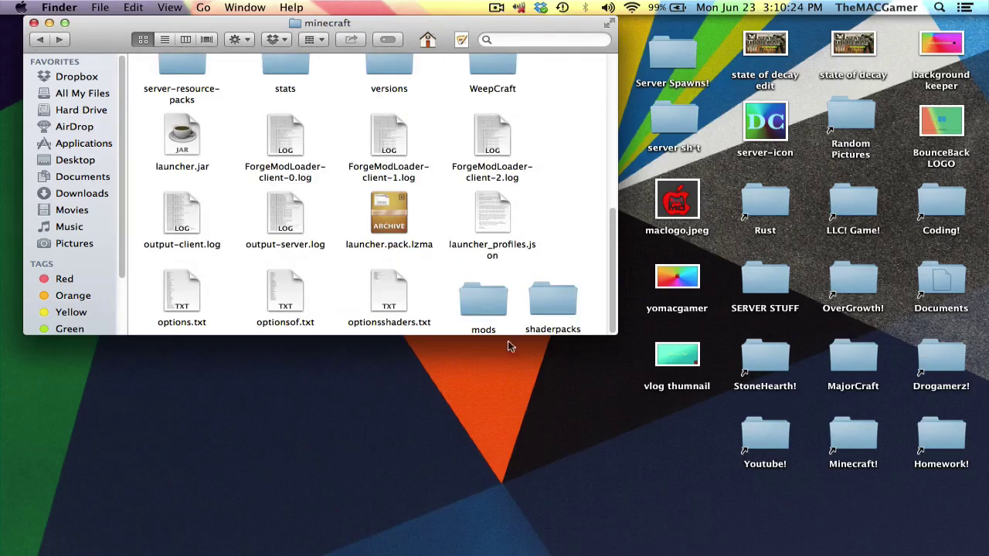
double_click(554, 305)
scroll(520, 280, down, 3)
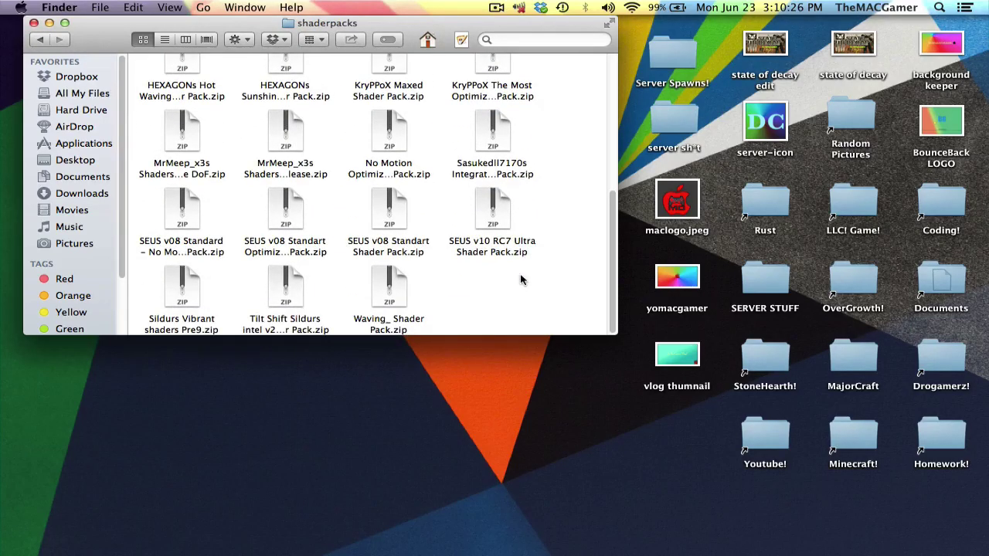
scroll(520, 280, up, 3)
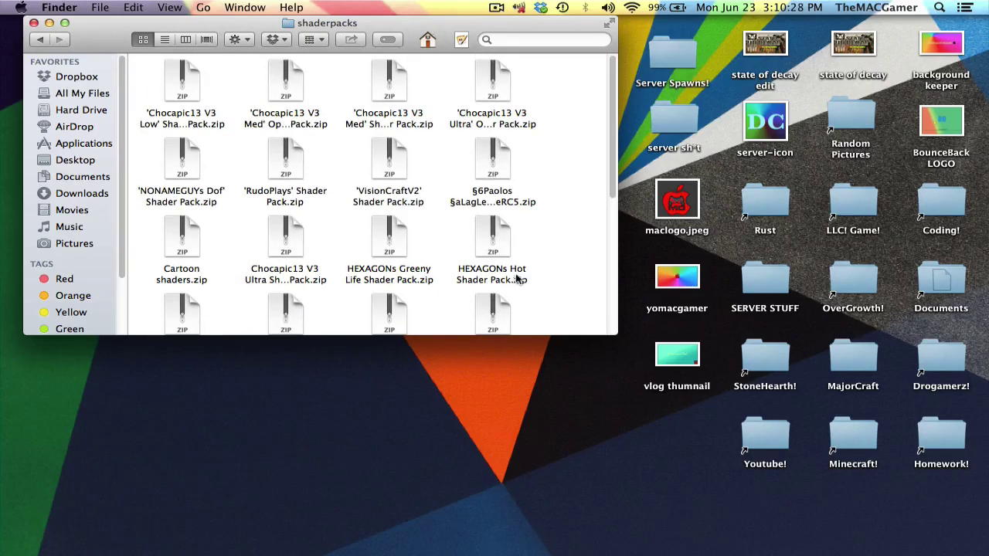
click(38, 40)
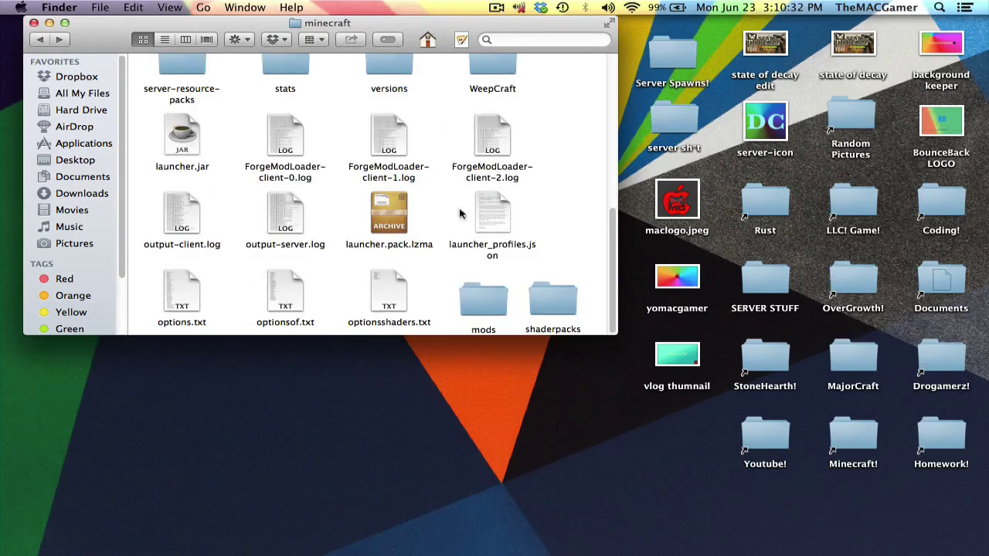
scroll(472, 241, up, 5)
scroll(472, 241, down, 5)
mouse_move(840, 546)
mouse_move(765, 550)
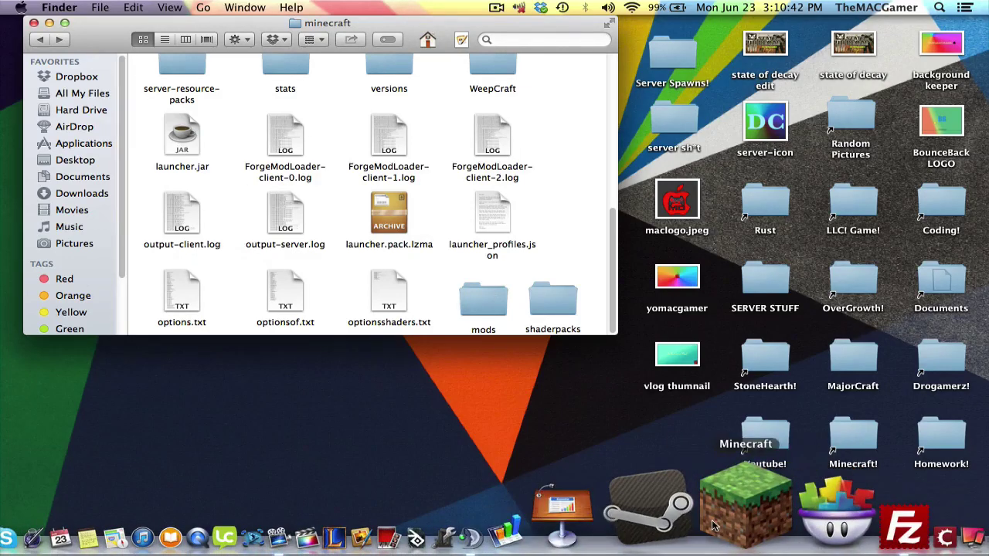
scroll(185, 109, up, 5)
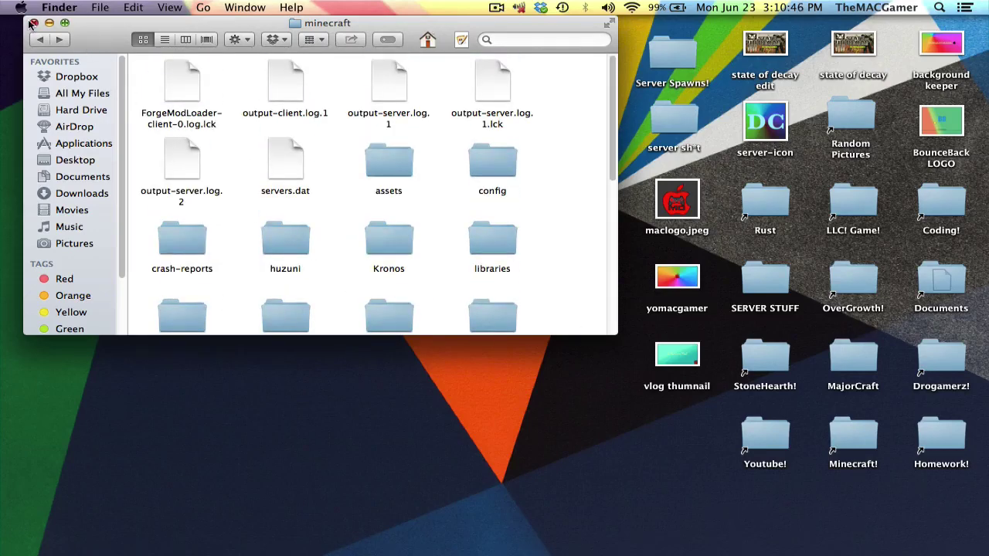
scroll(327, 260, down, 5)
scroll(327, 261, up, 5)
scroll(297, 241, down, 5)
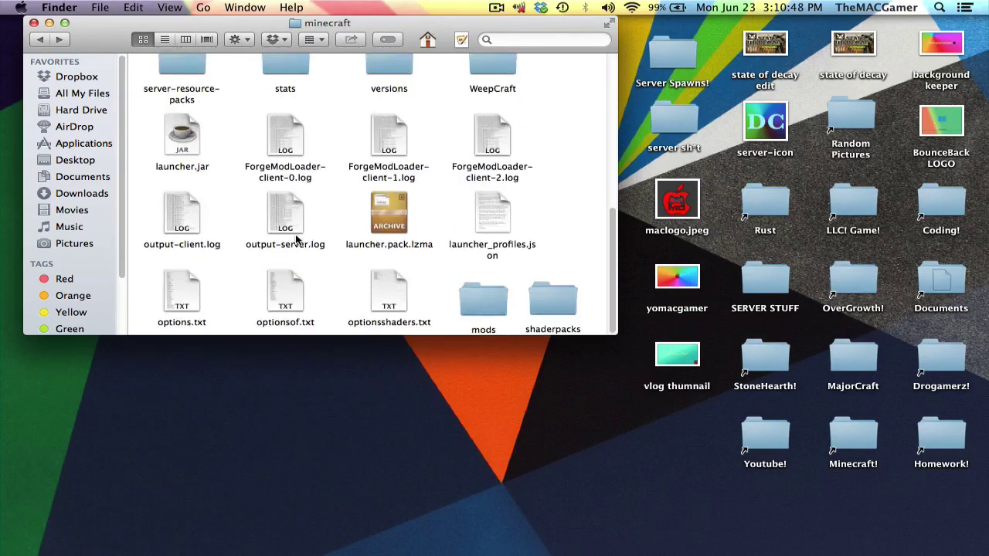
scroll(297, 241, up, 4)
Close the minecraft folder window and switch to Minecraft by starting its launcher
click(33, 23)
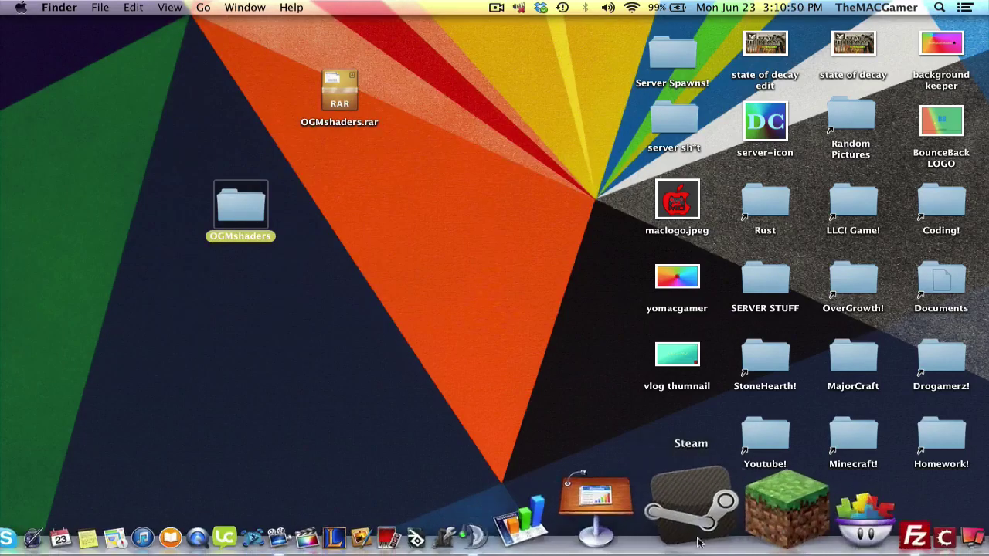
click(785, 525)
Move OGMshaders.rar and the OGMshaders folder toward the desktop's upper-left corner, and reposition and resize the Minecraft Launcher window
drag(344, 98, 176, 88)
drag(252, 193, 109, 142)
drag(424, 82, 200, 61)
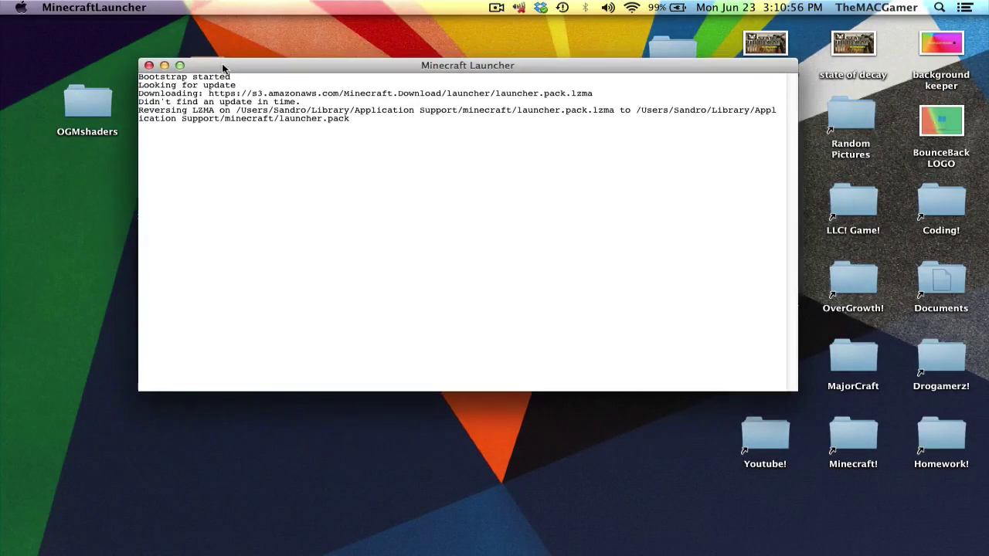
click(177, 66)
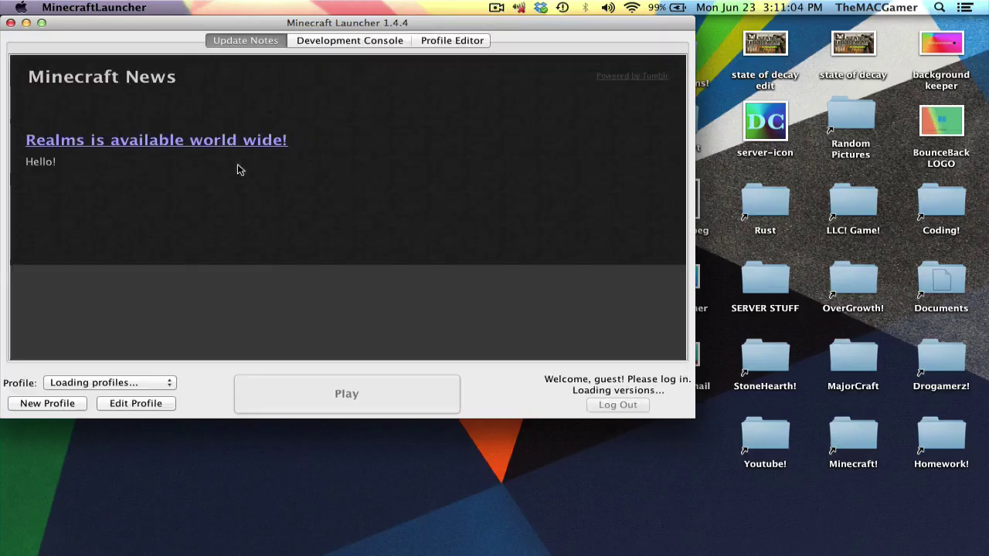
Choose the Forge profile in the launcher and start the game with it
click(146, 384)
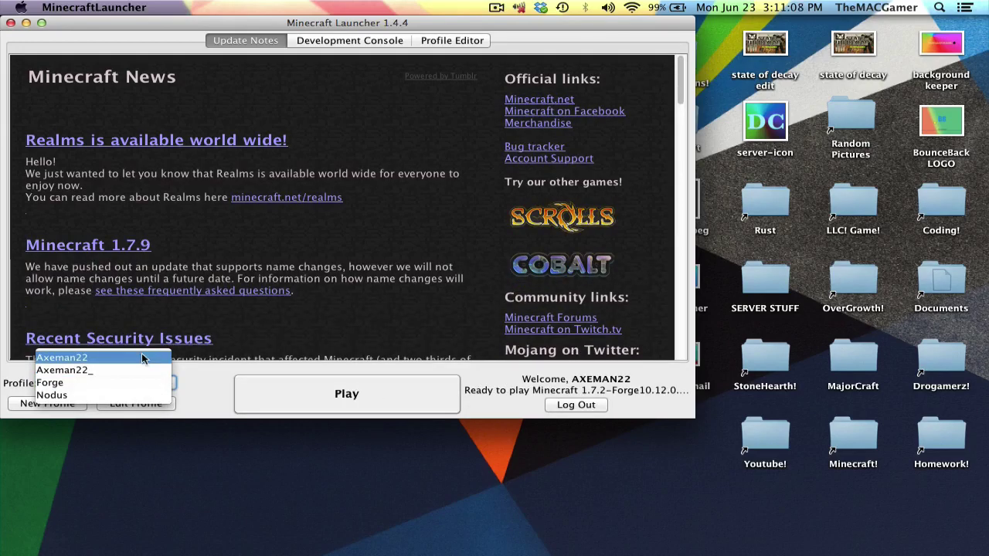
click(141, 358)
click(146, 379)
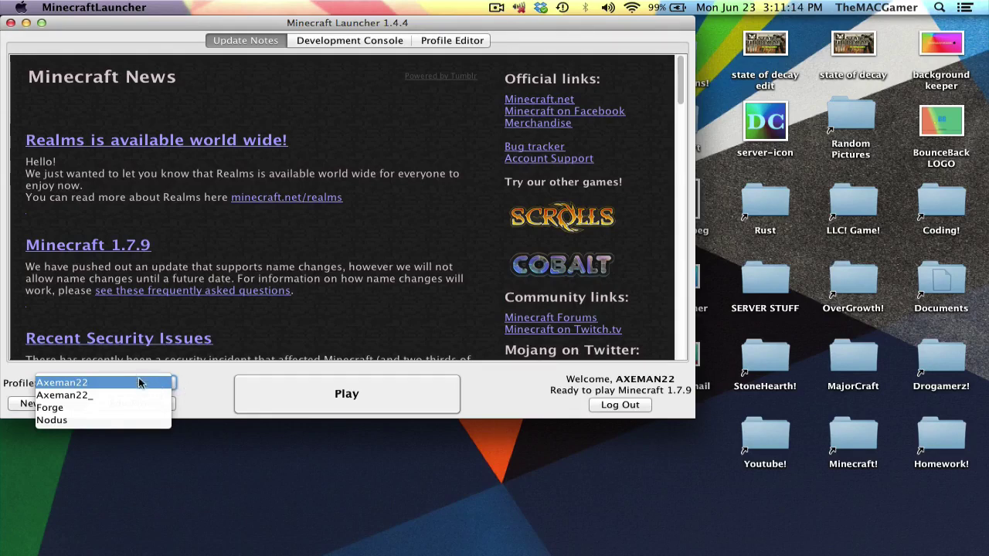
click(185, 390)
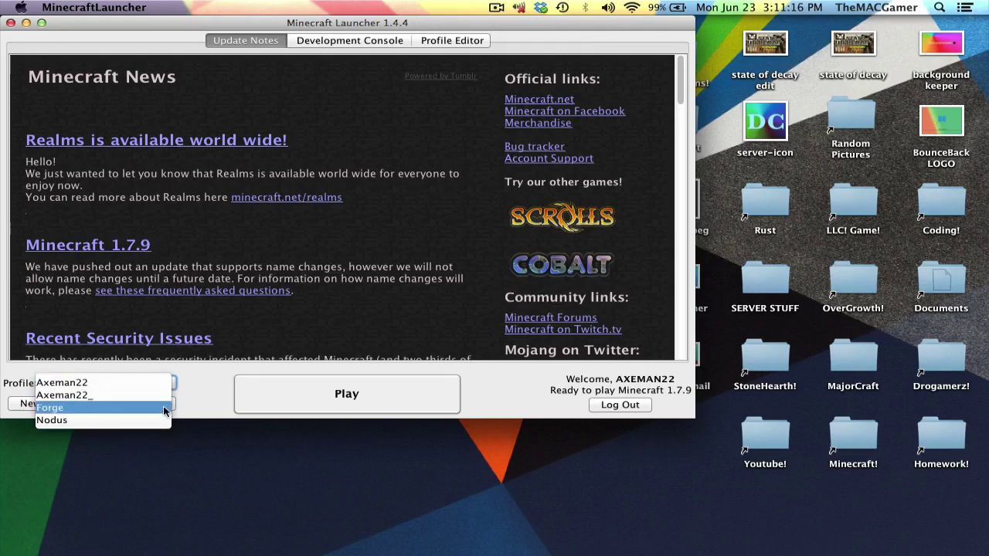
click(163, 406)
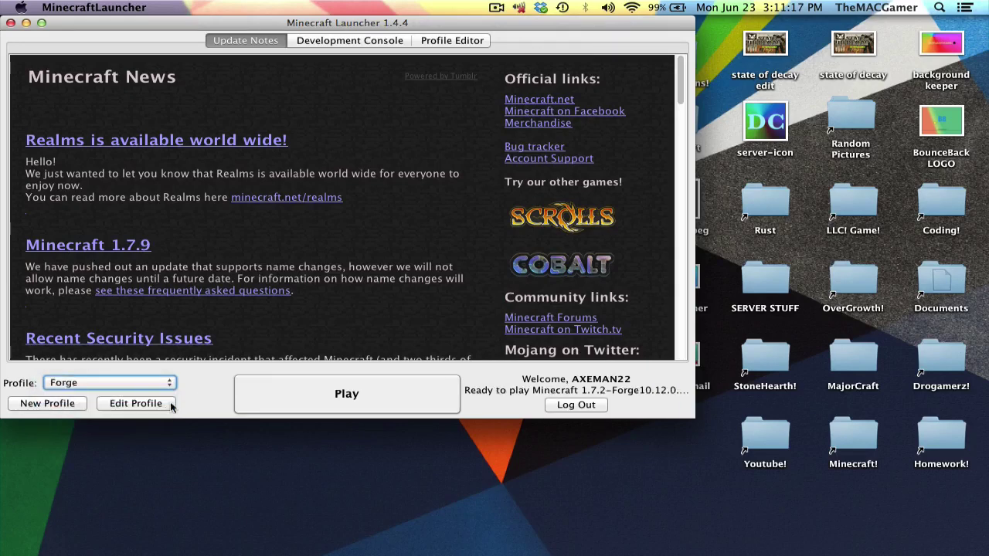
click(390, 404)
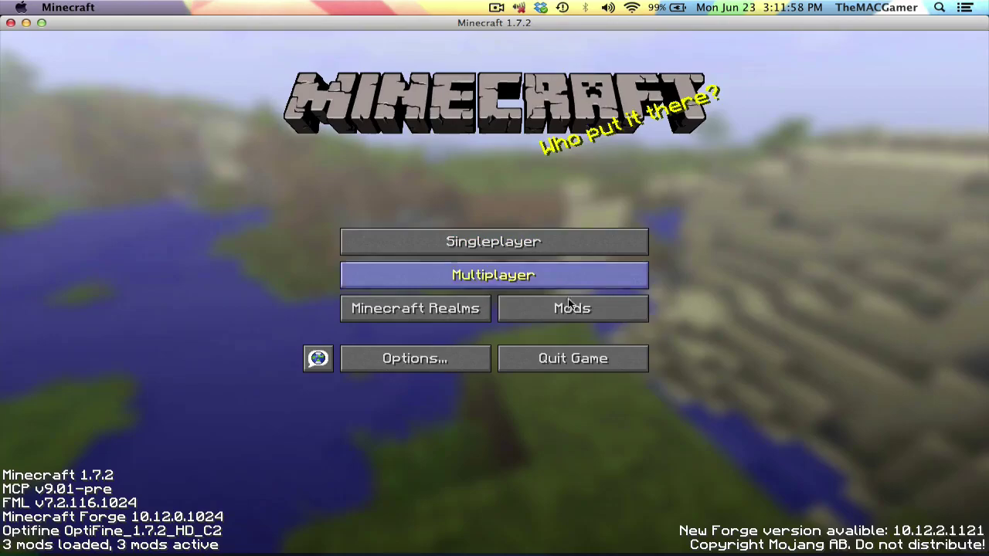
Review the installed mod list and the video settings in the options, and return to the title screen
click(544, 316)
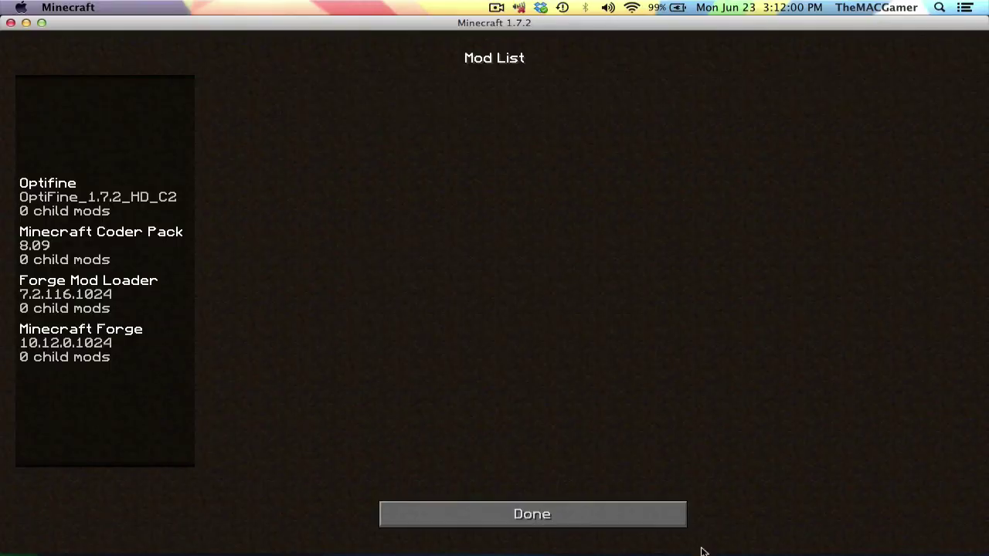
click(664, 523)
click(455, 366)
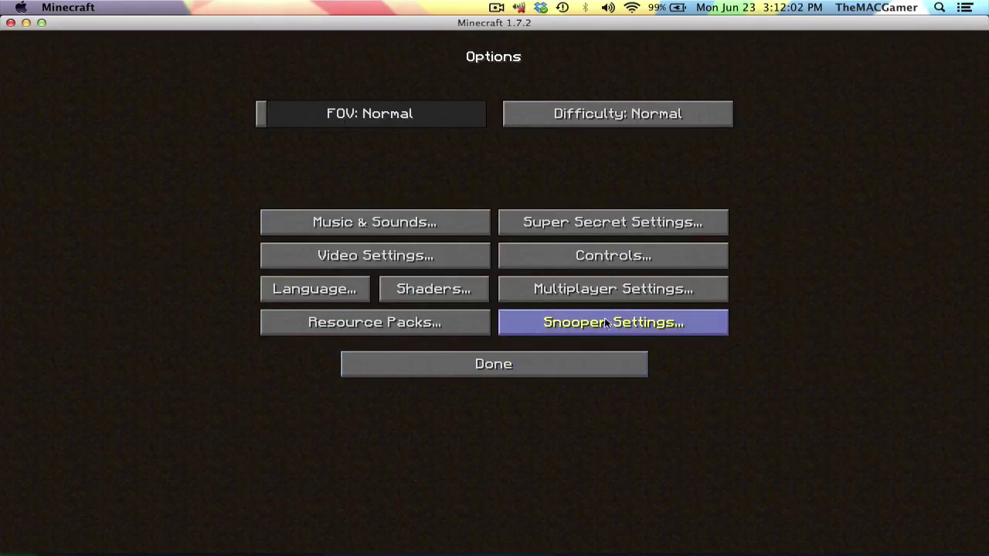
click(445, 256)
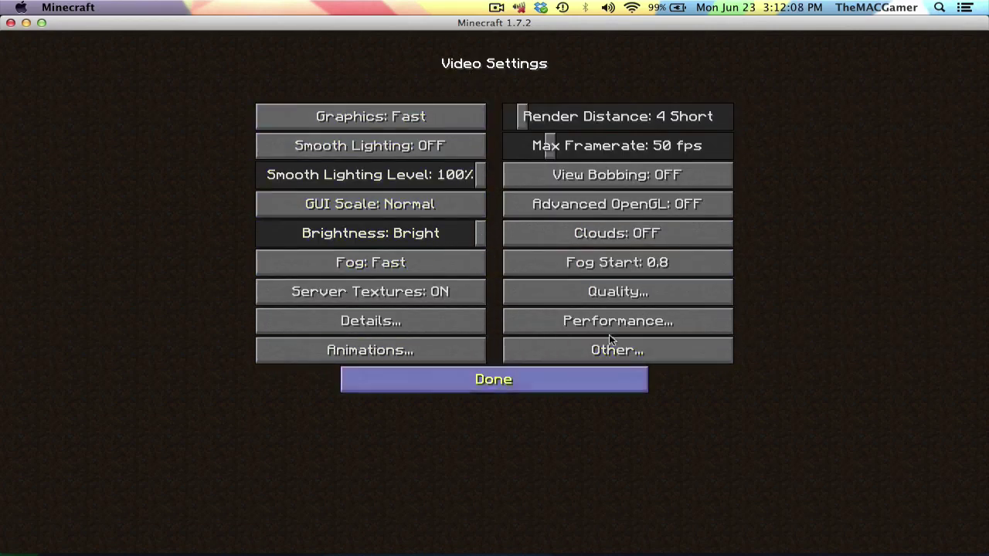
click(524, 382)
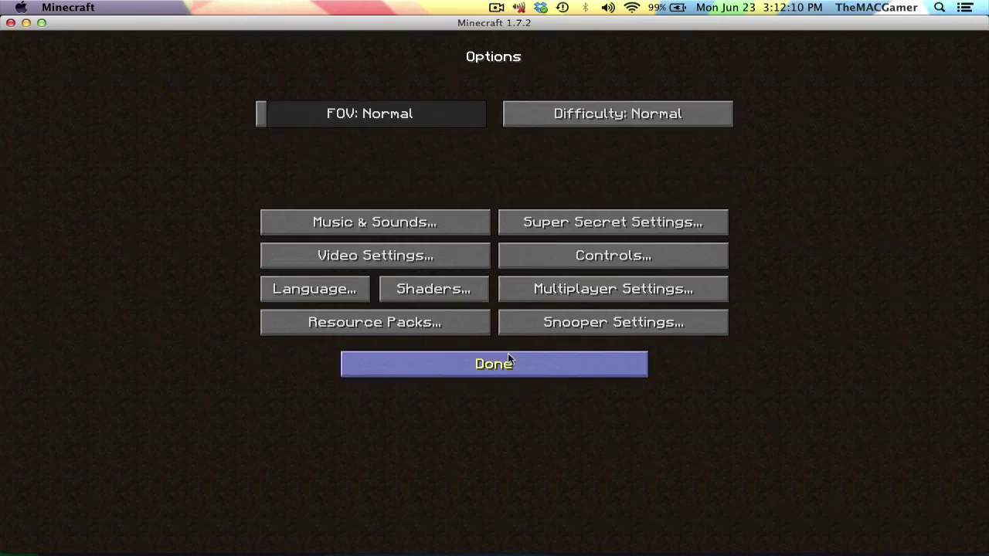
click(510, 362)
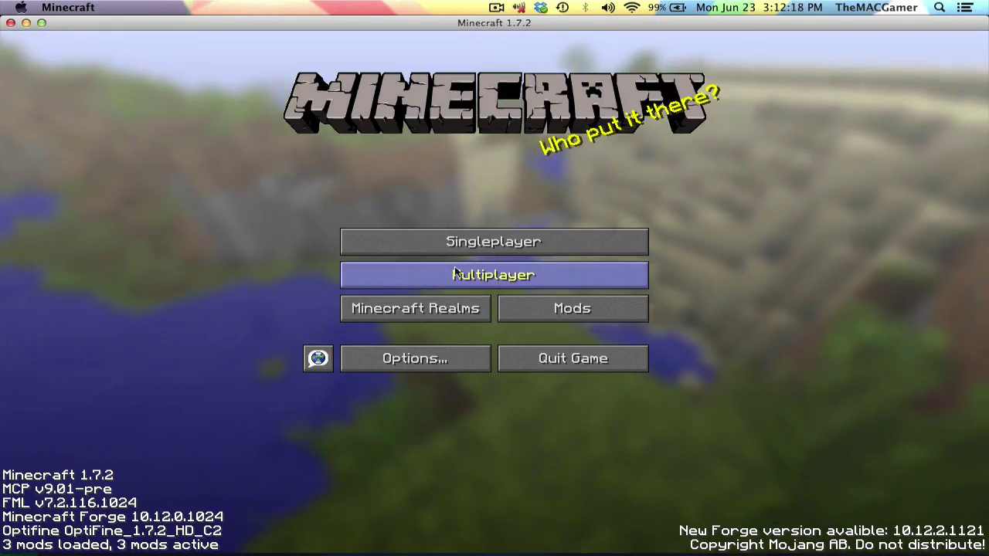
Delete the singleplayer world named World to be tested
click(485, 240)
scroll(485, 236, down, 1)
scroll(501, 203, up, 1)
click(479, 118)
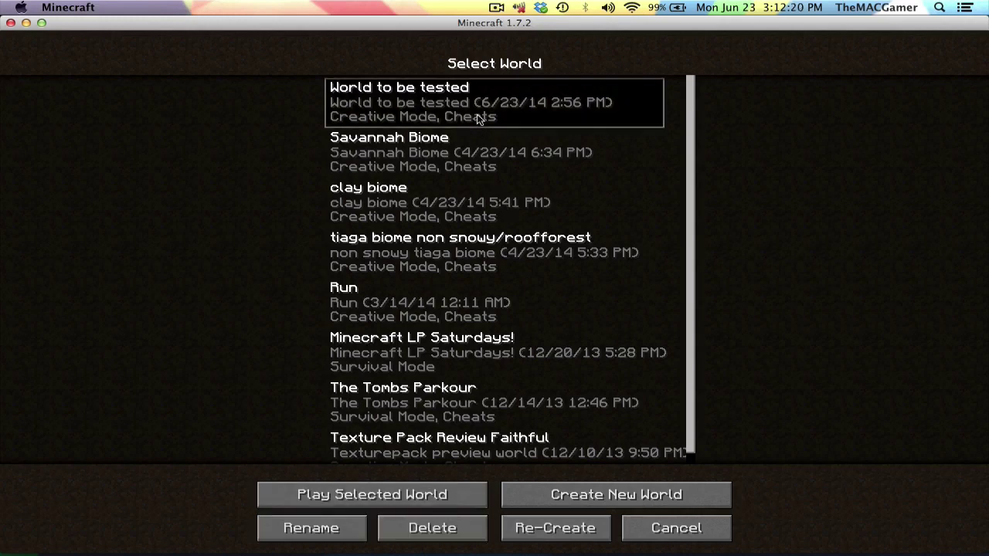
click(439, 530)
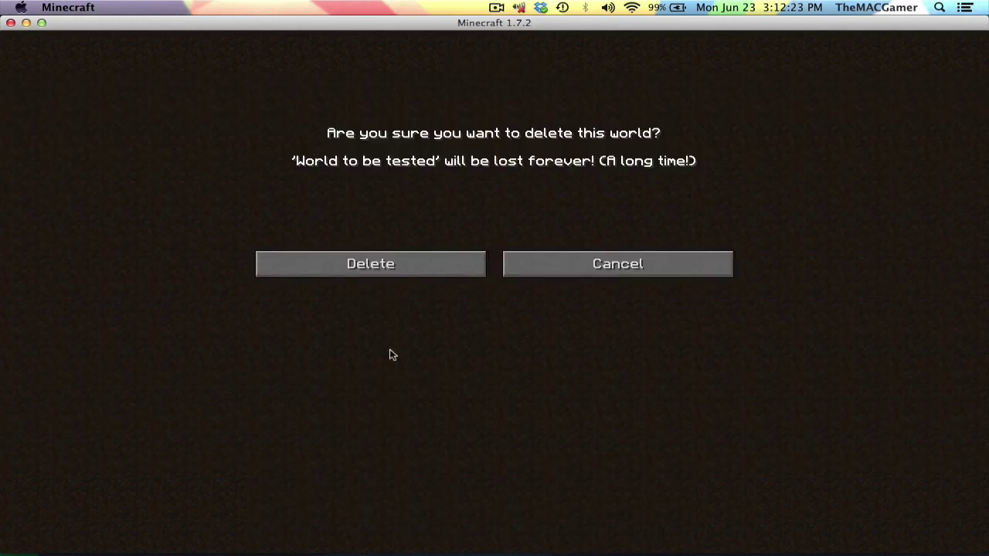
click(363, 264)
Create a singleplayer world named "New World ctest" in Creative game mode and enter it
click(610, 496)
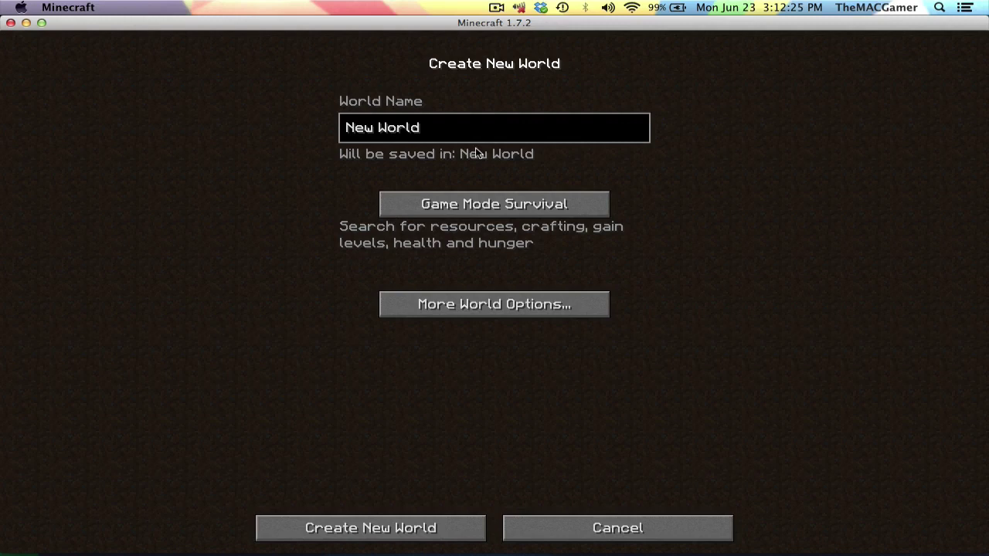
text(ctest)
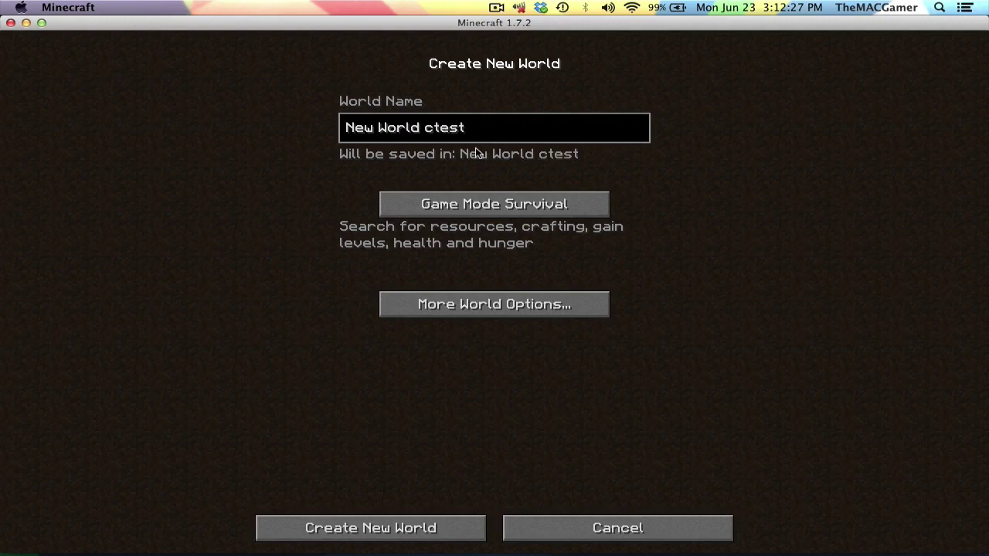
click(526, 206)
click(526, 205)
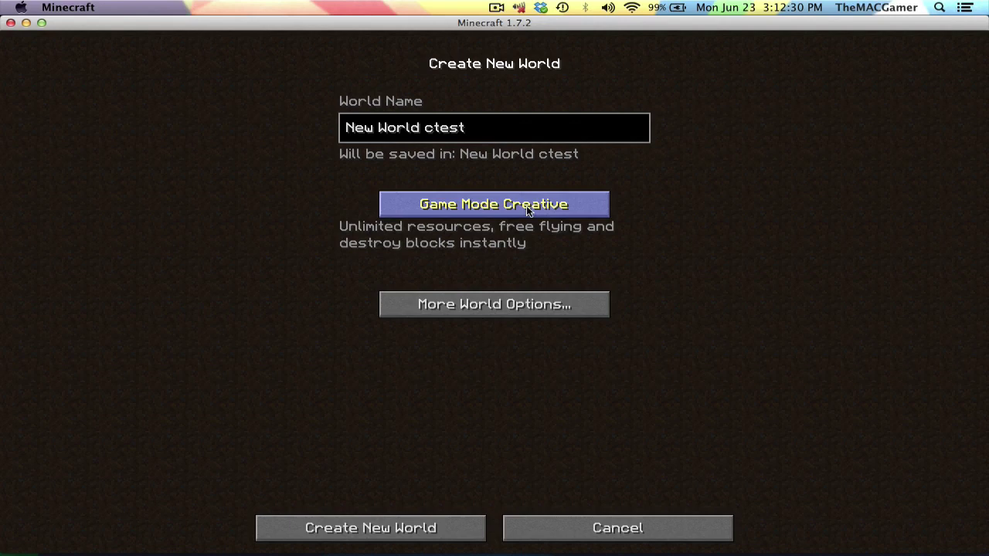
click(439, 528)
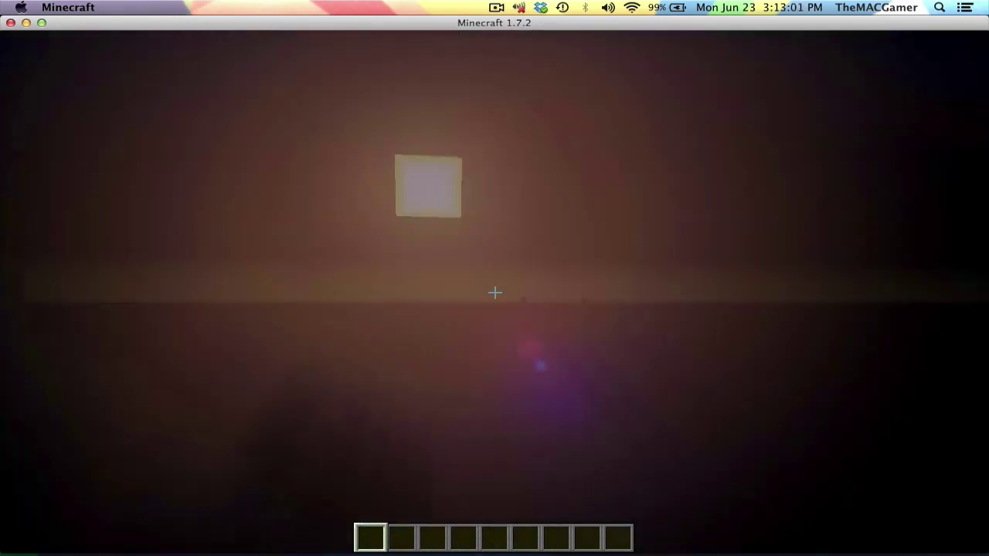
Explore the jungle and the sandy shore to examine how the shaders render foliage, shadows and water
key(w)
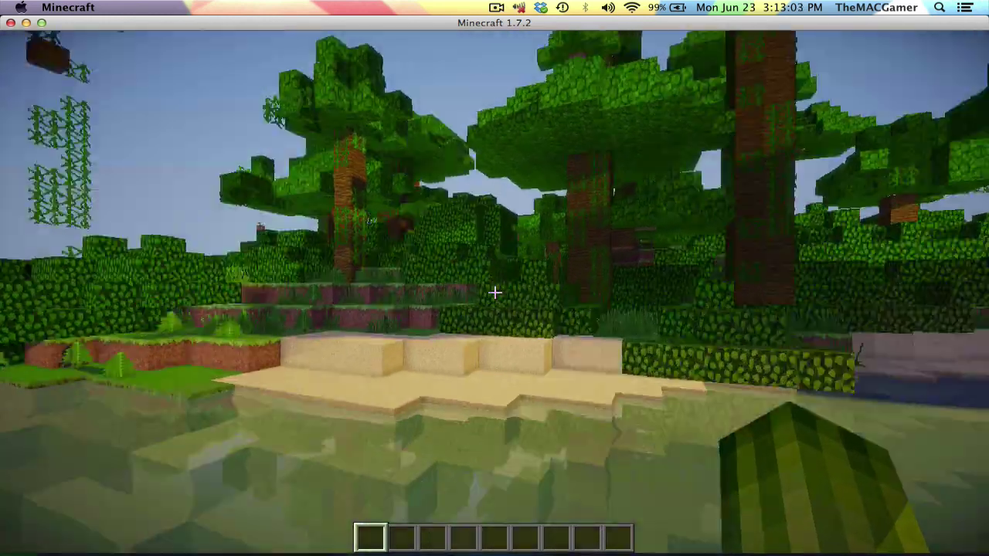
key(w)
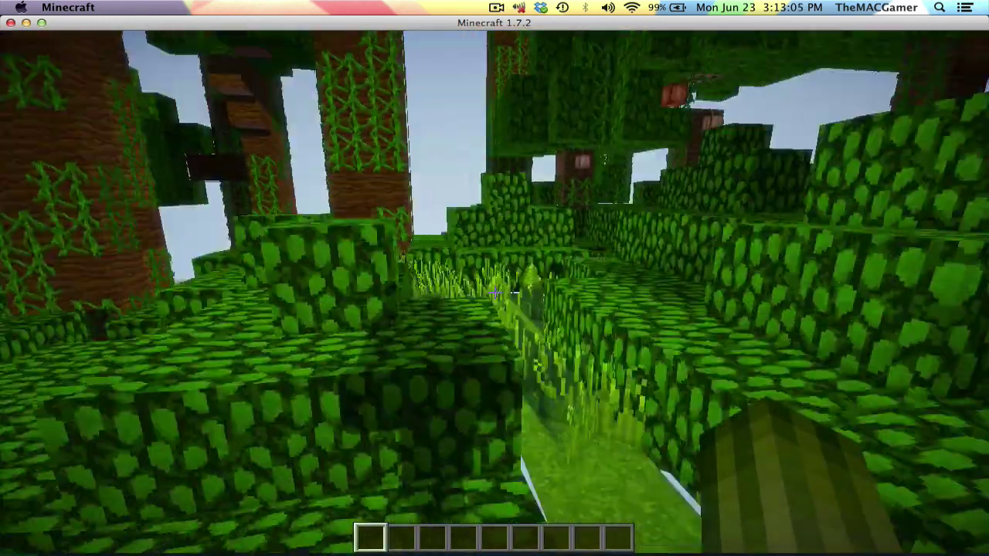
key(w)
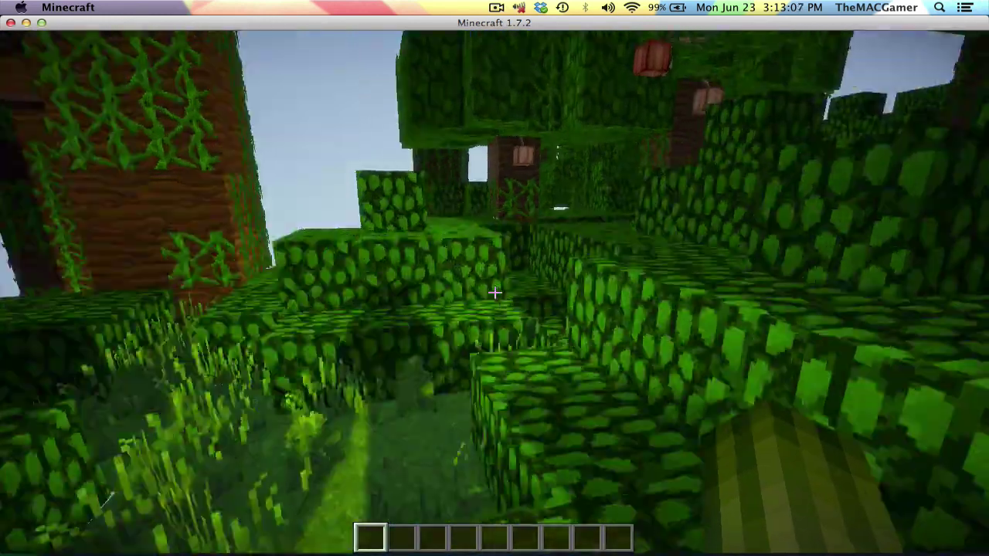
key(w)
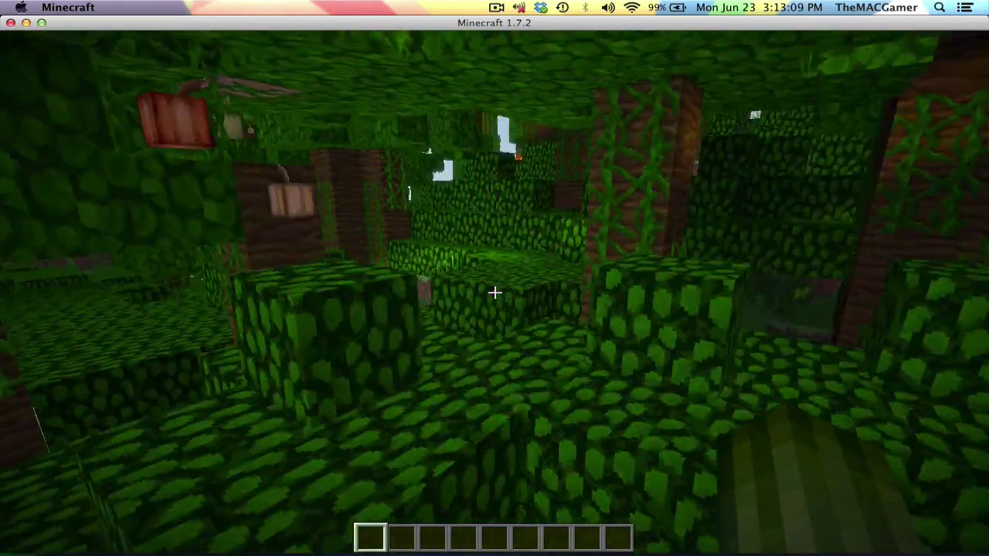
key(w)
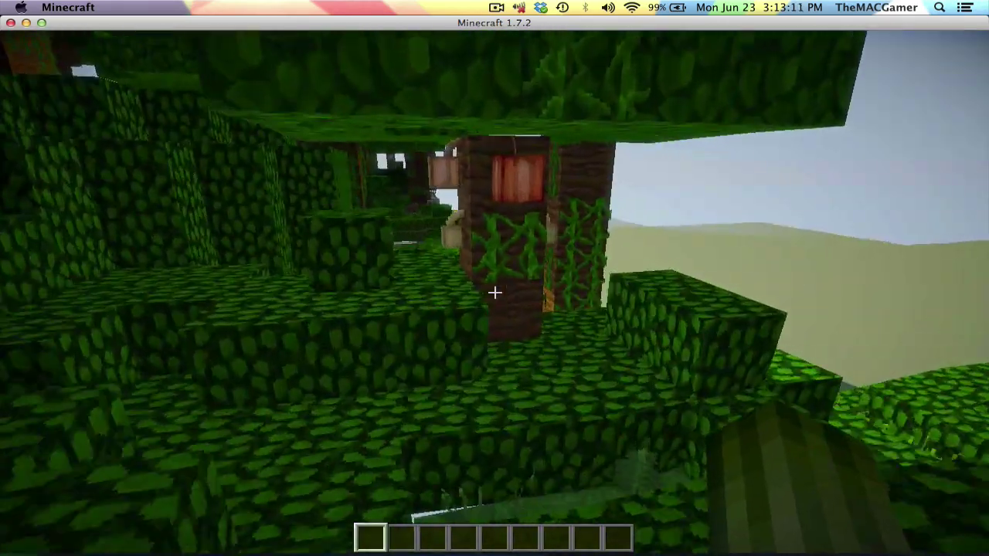
key(w)
key(space)
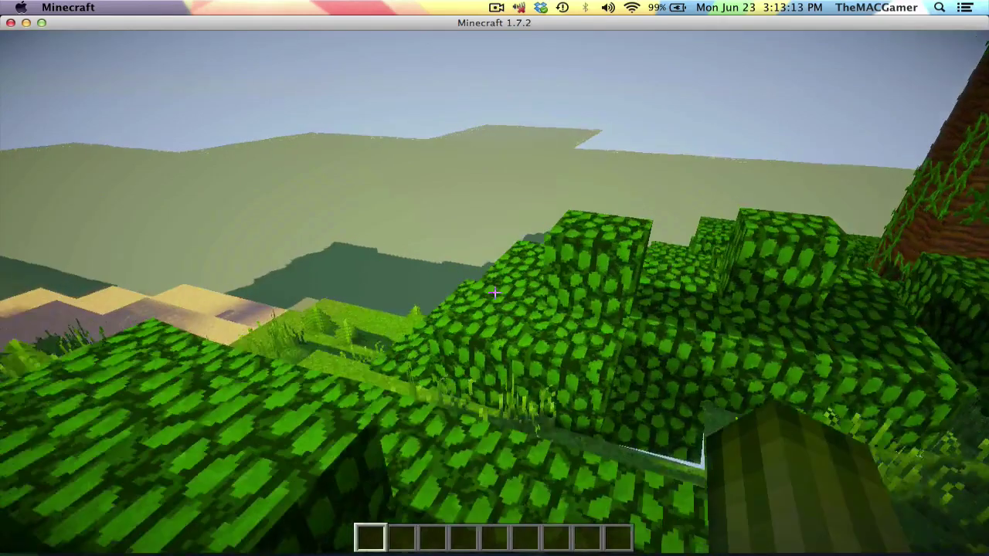
key(w)
key(space)
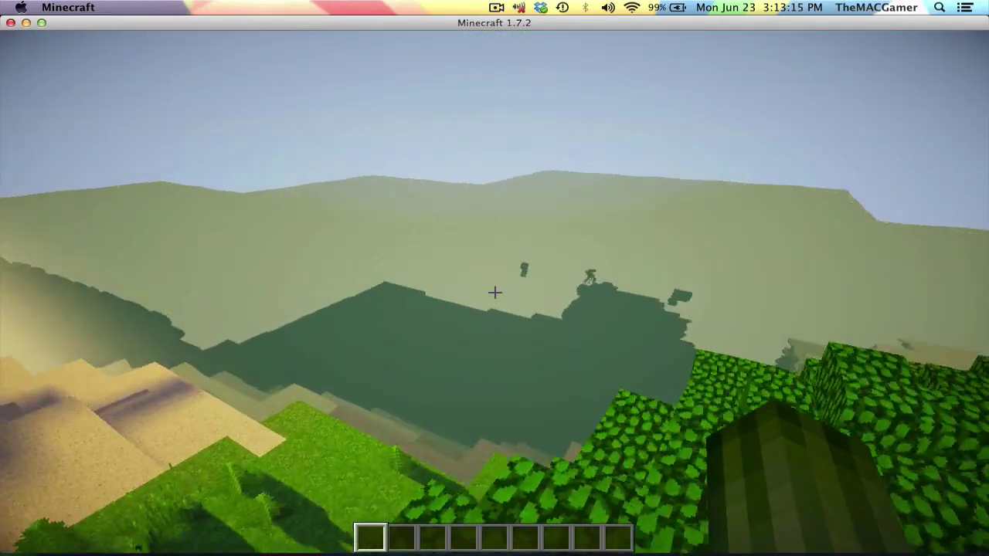
key(space)
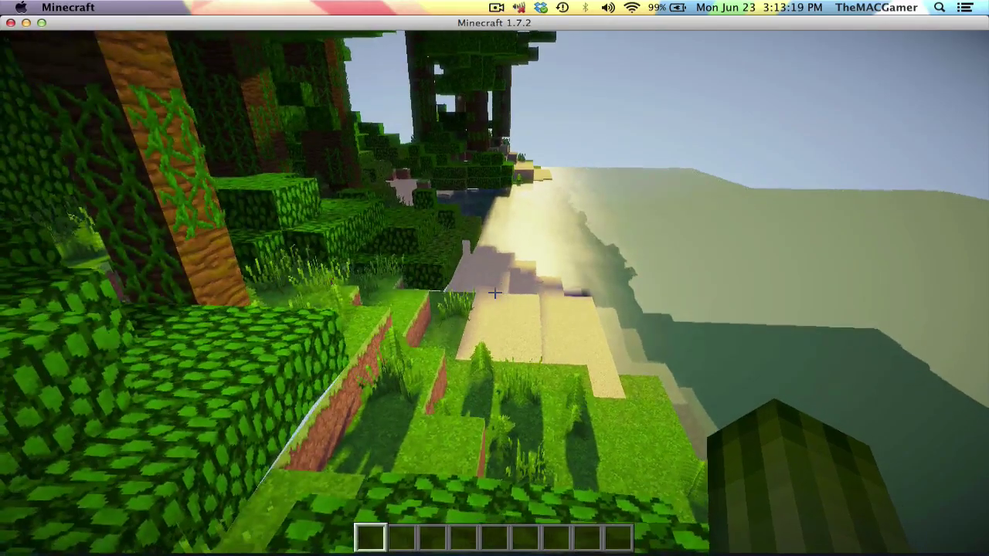
Switch the shader pack to Paolos LagLess Shaders v03 RC5.zip and resume the game
key(Escape)
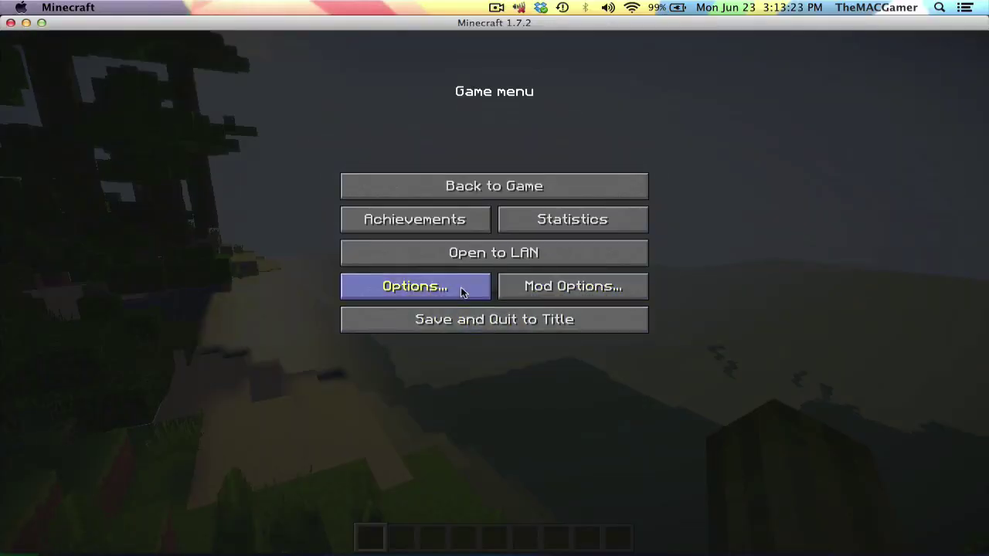
click(462, 292)
click(453, 292)
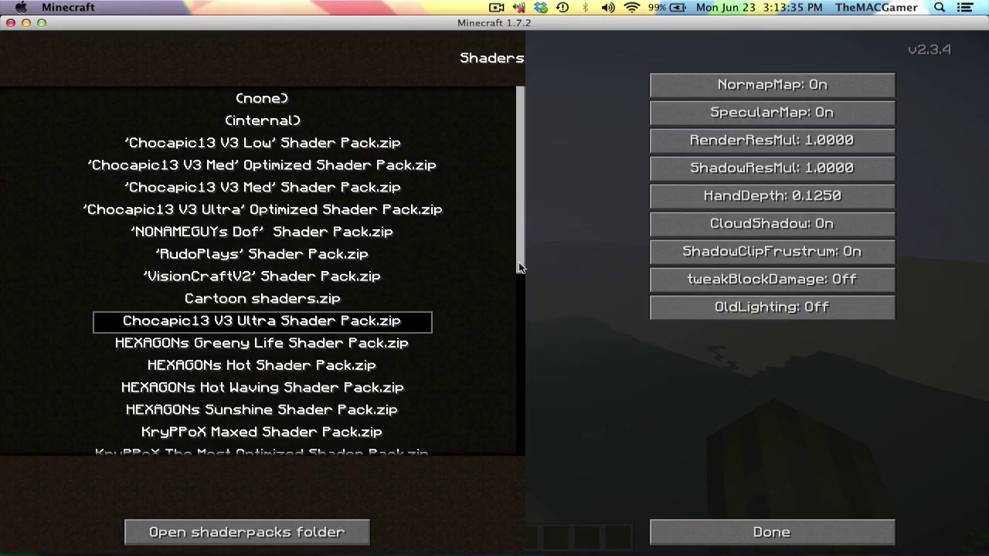
drag(519, 262, 515, 437)
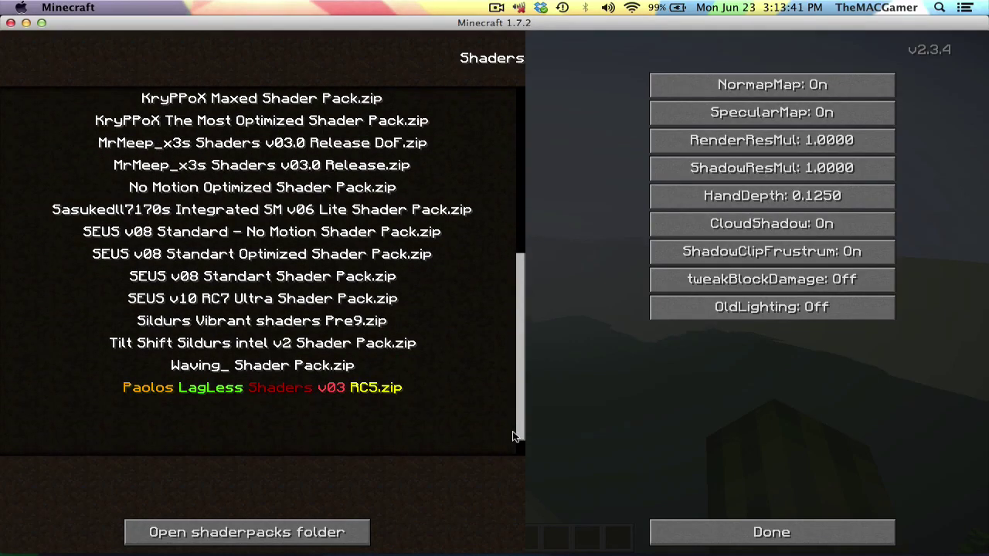
click(347, 387)
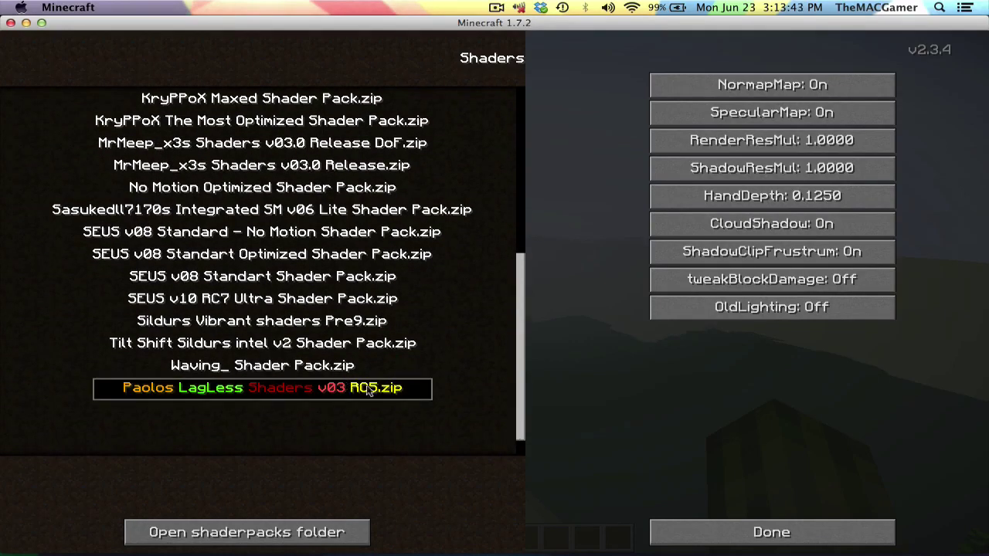
drag(519, 402, 520, 391)
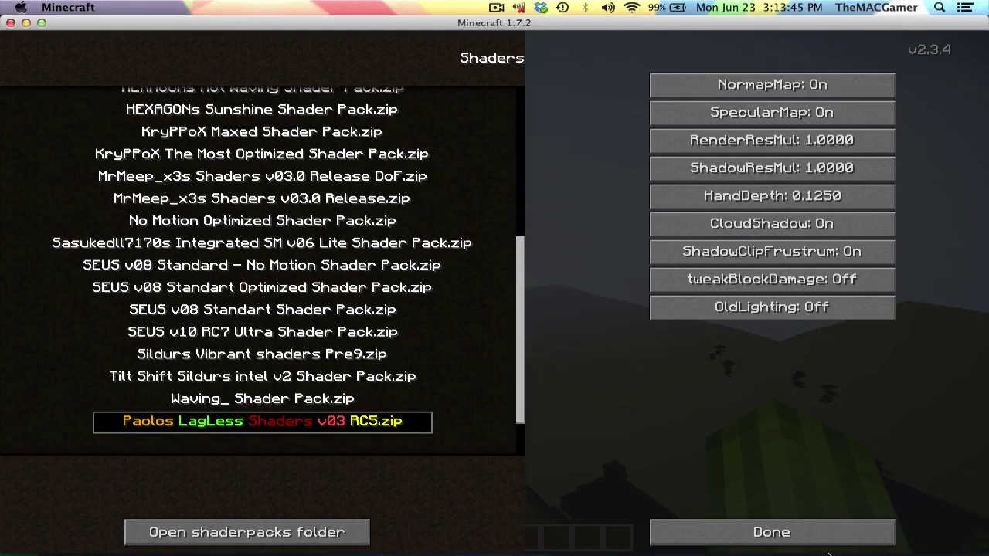
click(806, 534)
click(555, 367)
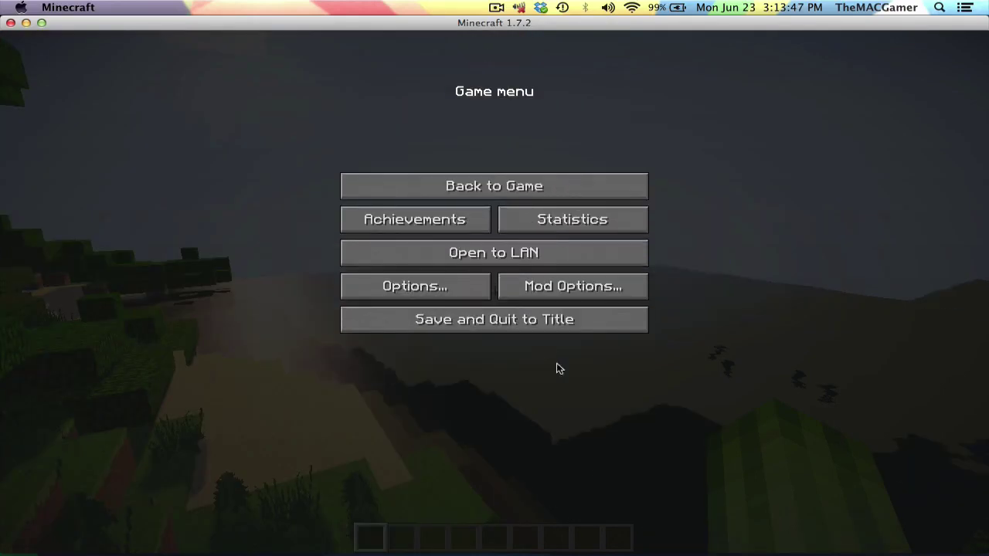
click(540, 186)
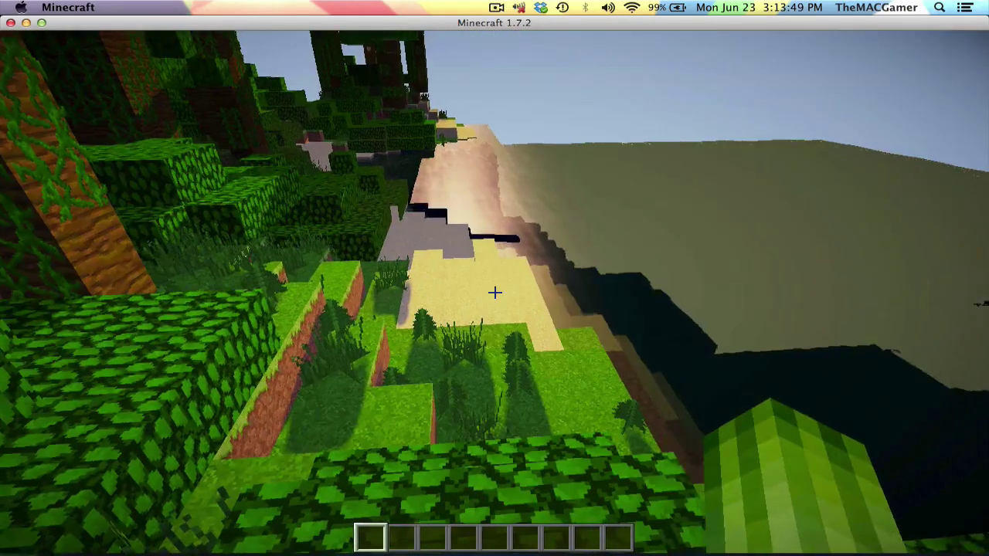
Switch the shader pack to Cartoon shaders.zip, resume the game and move along the beach to view its effect
key(Escape)
click(439, 286)
click(437, 289)
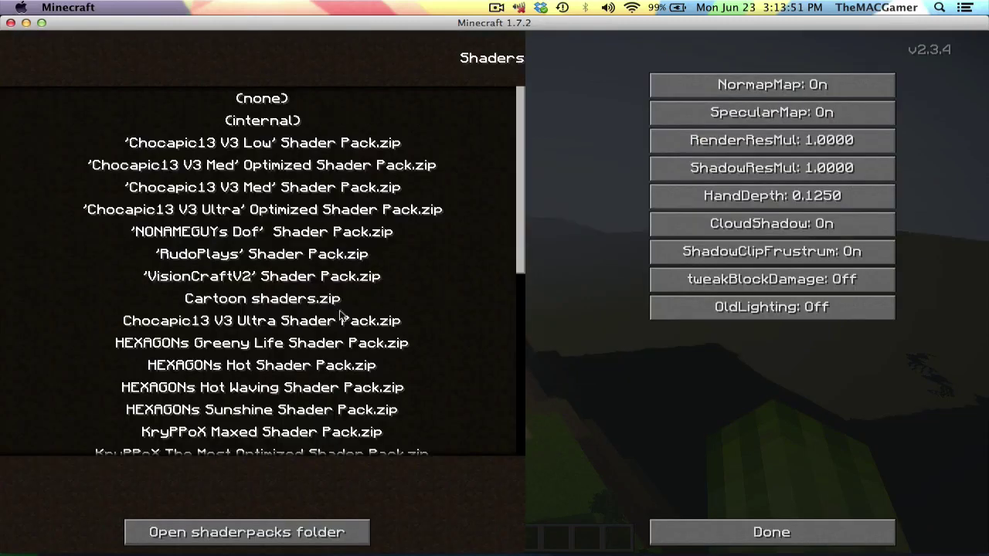
click(321, 283)
click(320, 303)
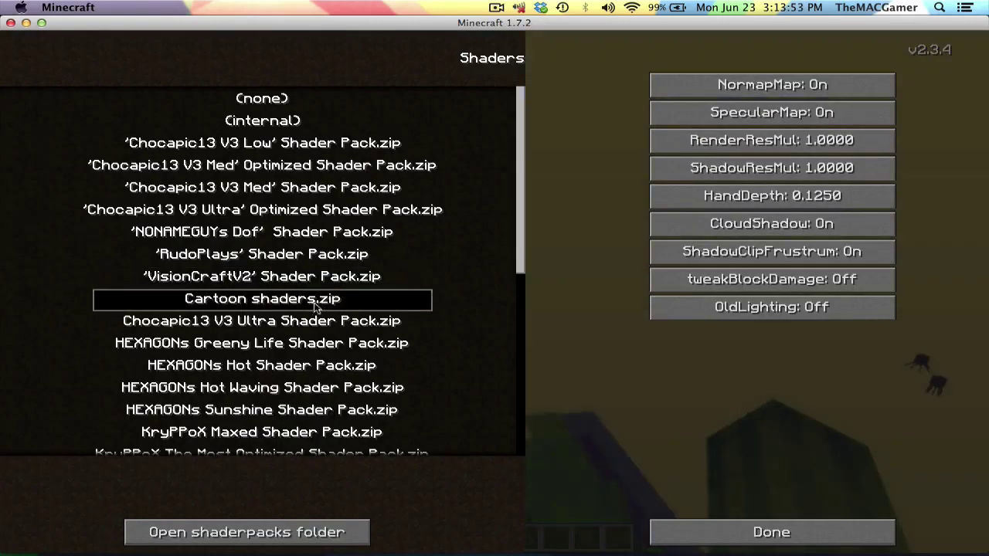
click(834, 540)
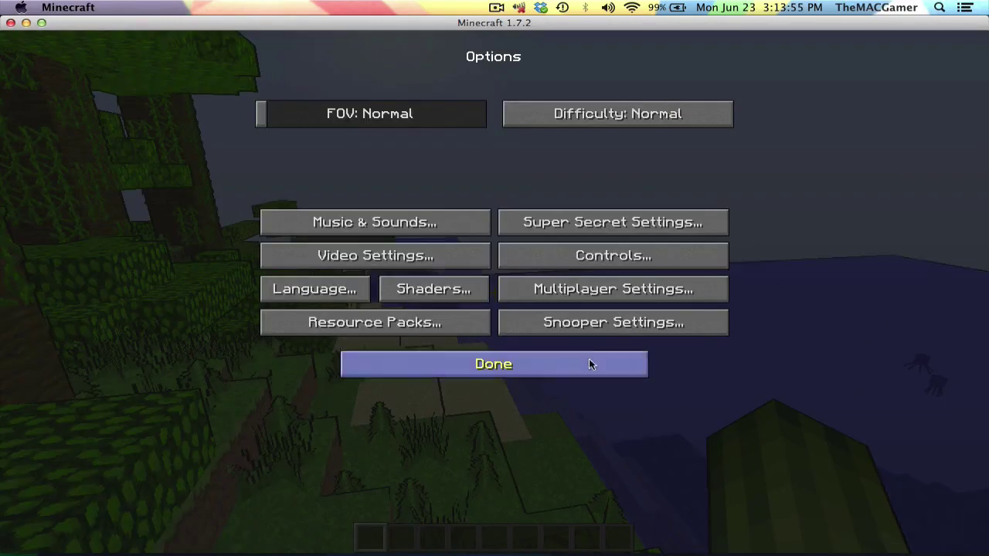
click(589, 362)
click(532, 183)
key(w)
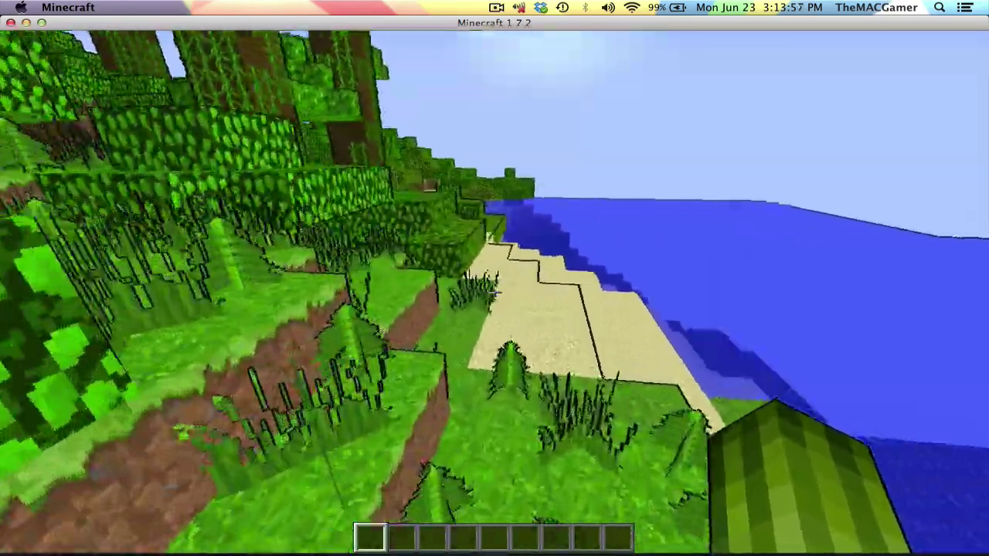
key(w)
key(space)
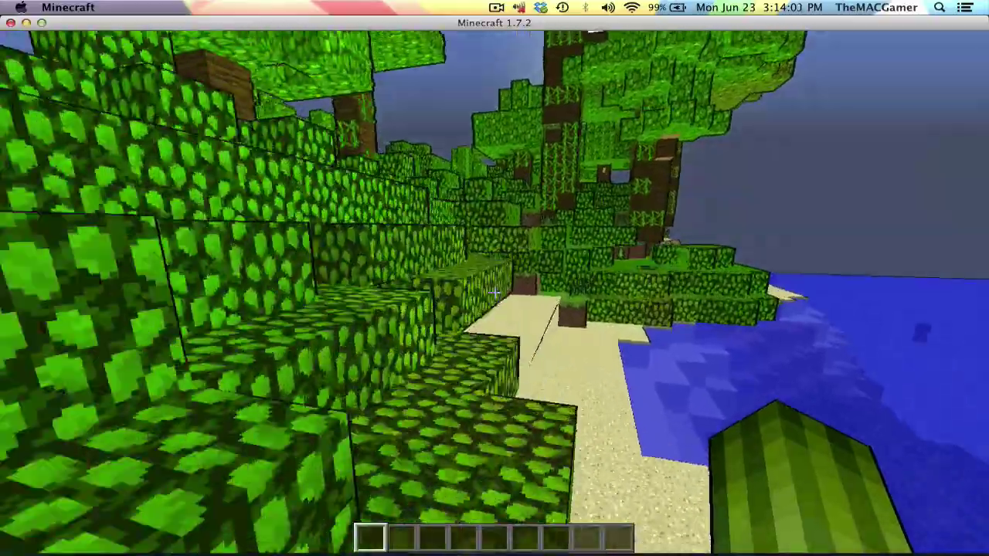
Switch the shader pack to 'RudoPlays' Shader Pack.zip and resume the game
key(Escape)
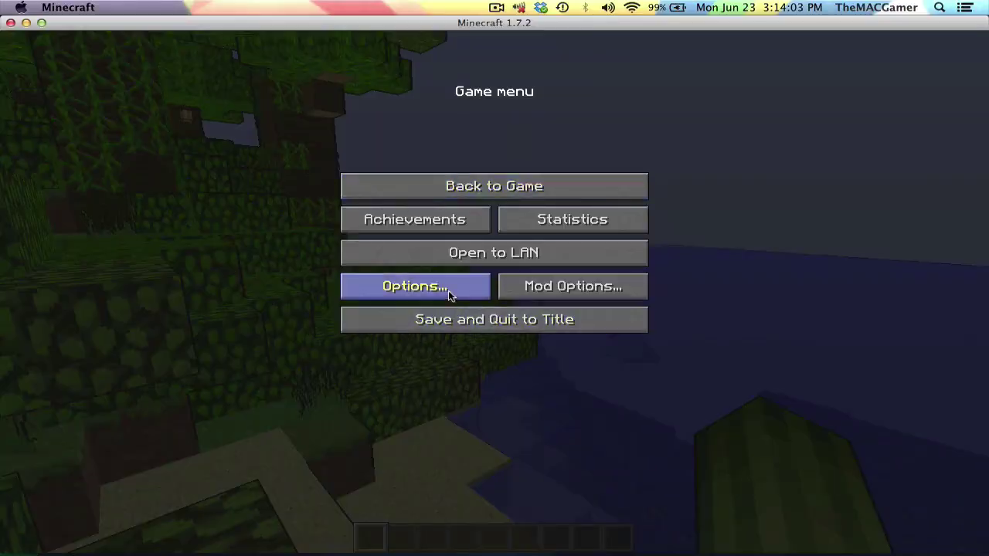
click(448, 292)
click(439, 289)
click(344, 233)
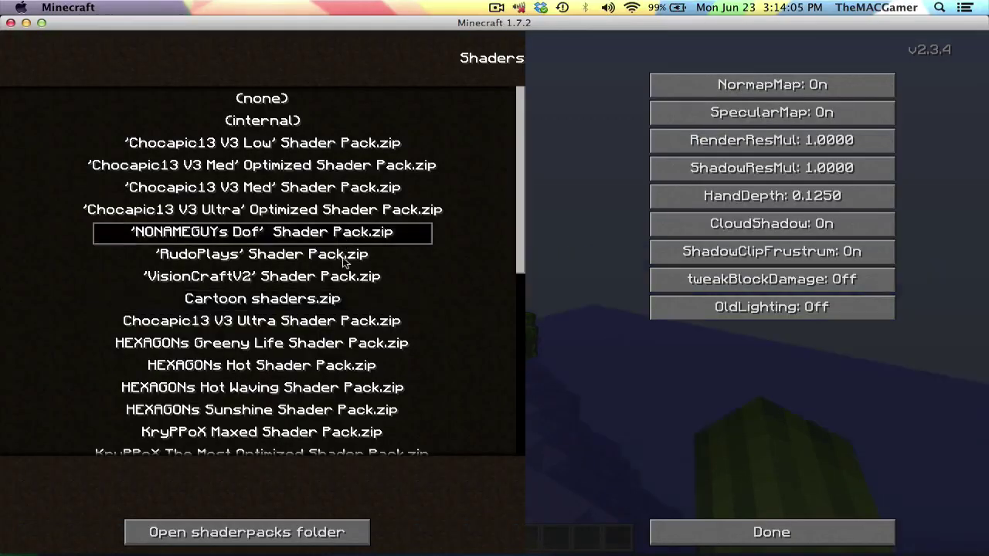
click(346, 249)
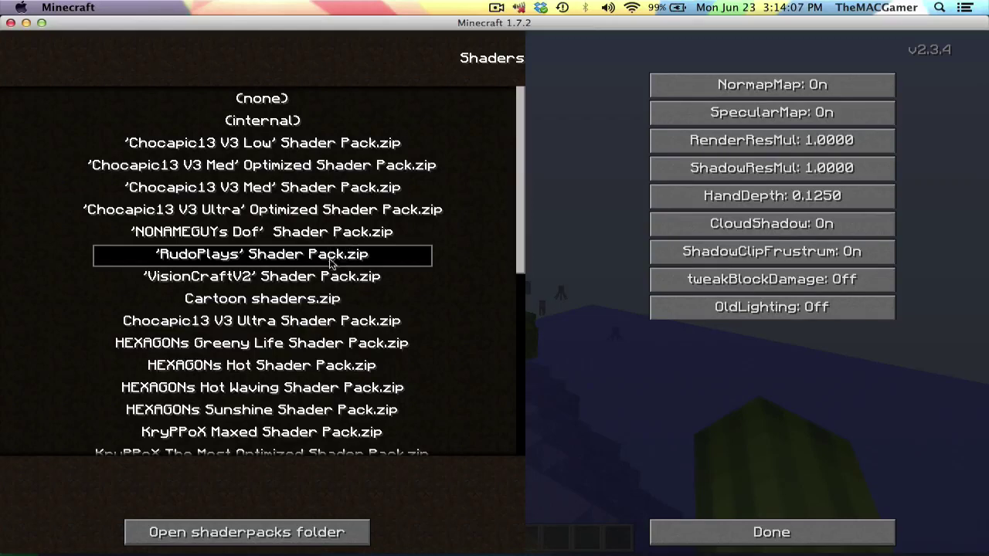
click(761, 531)
click(561, 371)
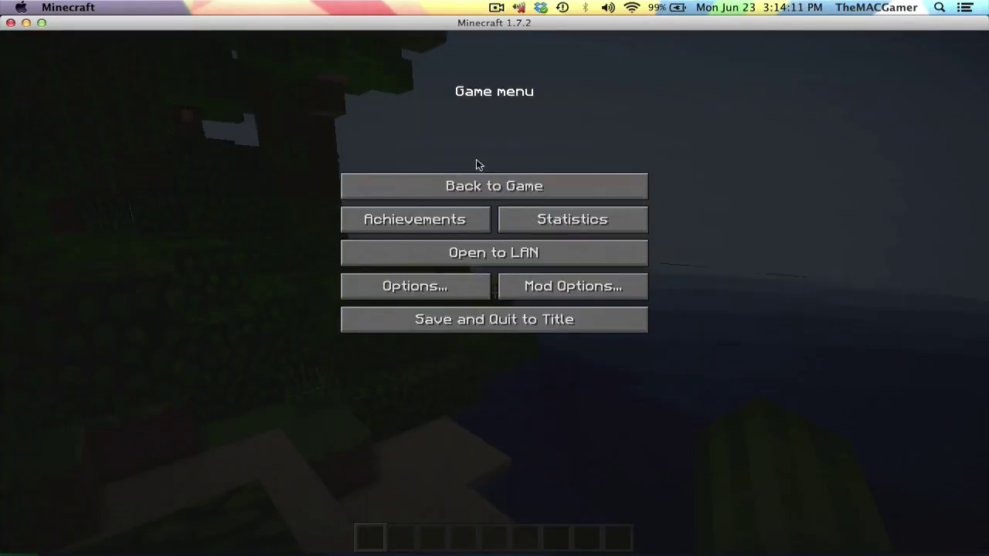
click(479, 185)
Explore the jungle, shoreline and treetops to examine how the RudoPlays shaders render light, leaves and water
key(w)
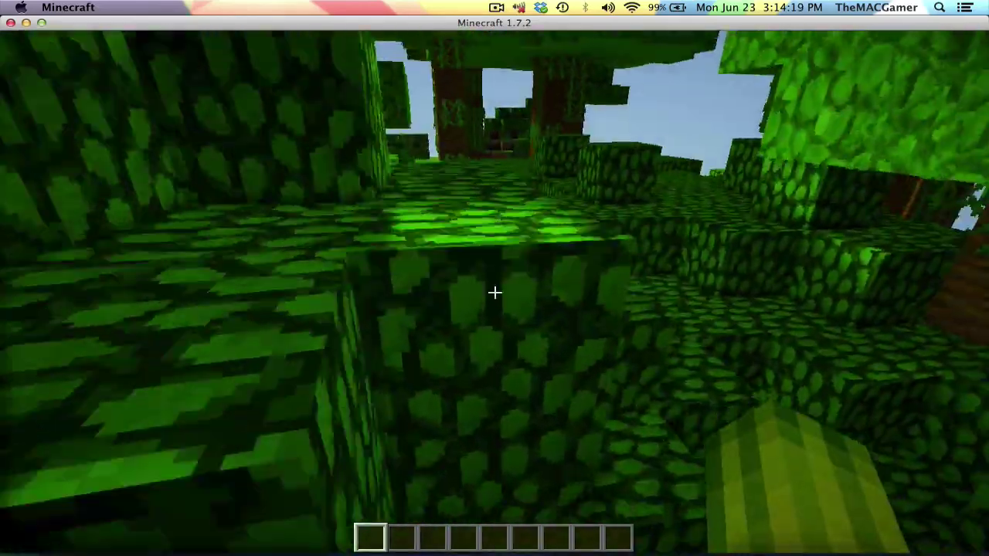
key(w)
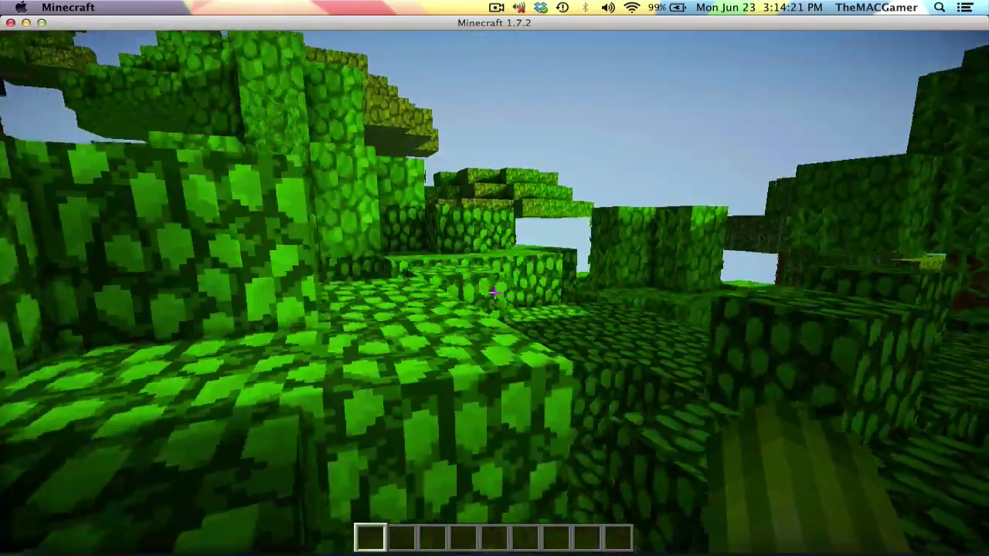
key(space)
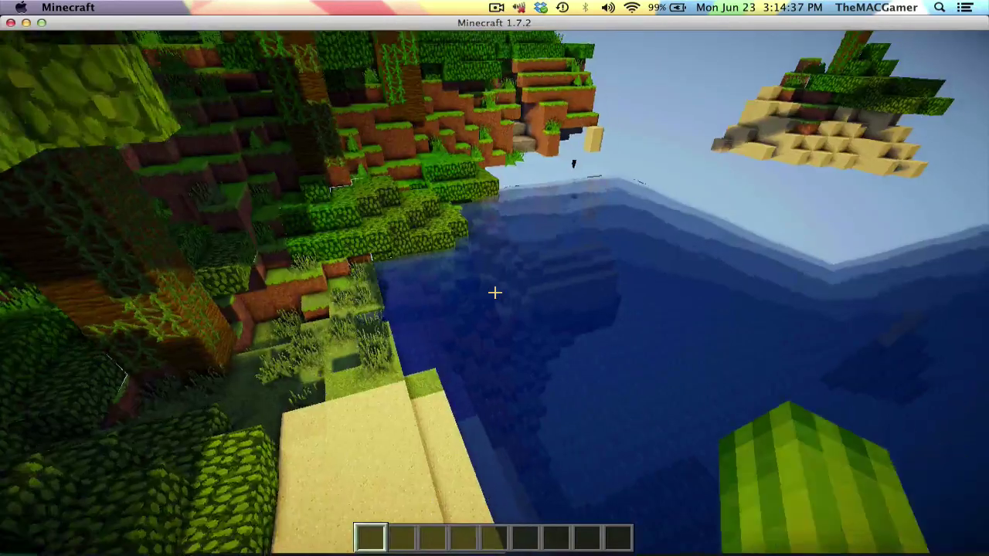
key(space)
key(w)
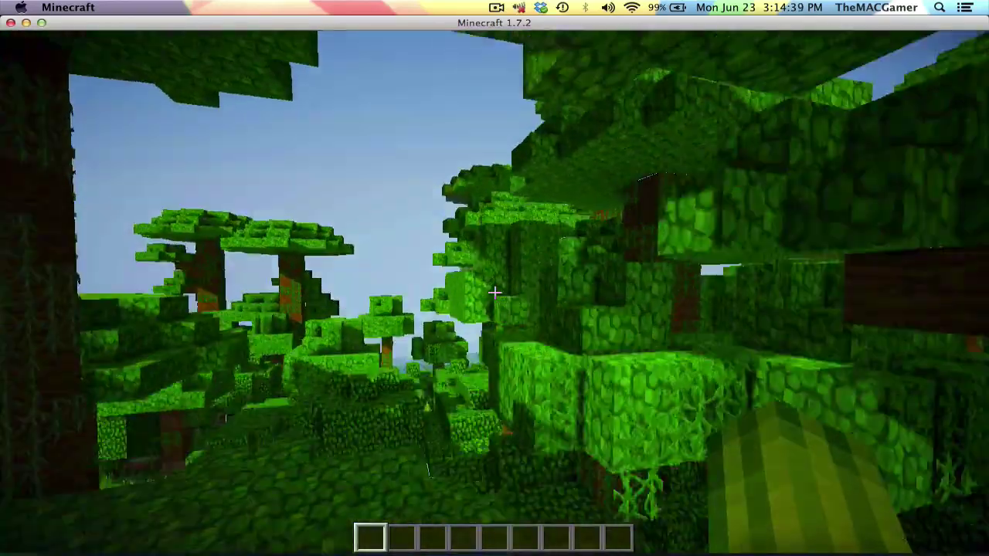
key(w)
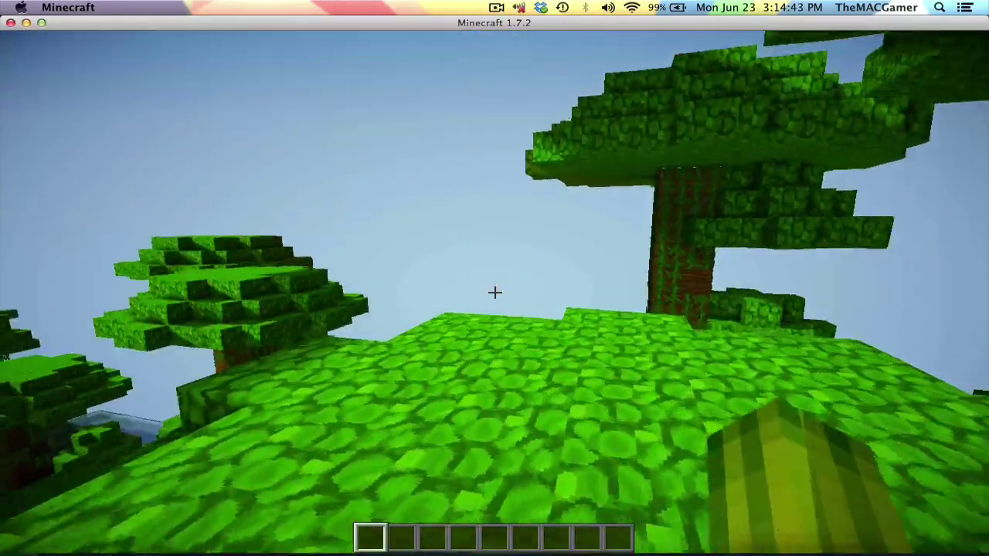
key(space)
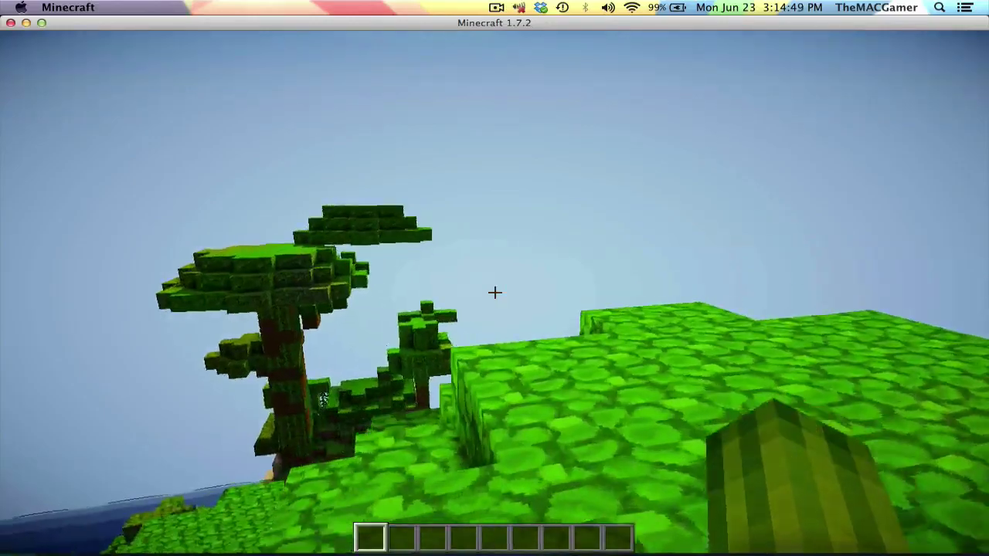
key(w)
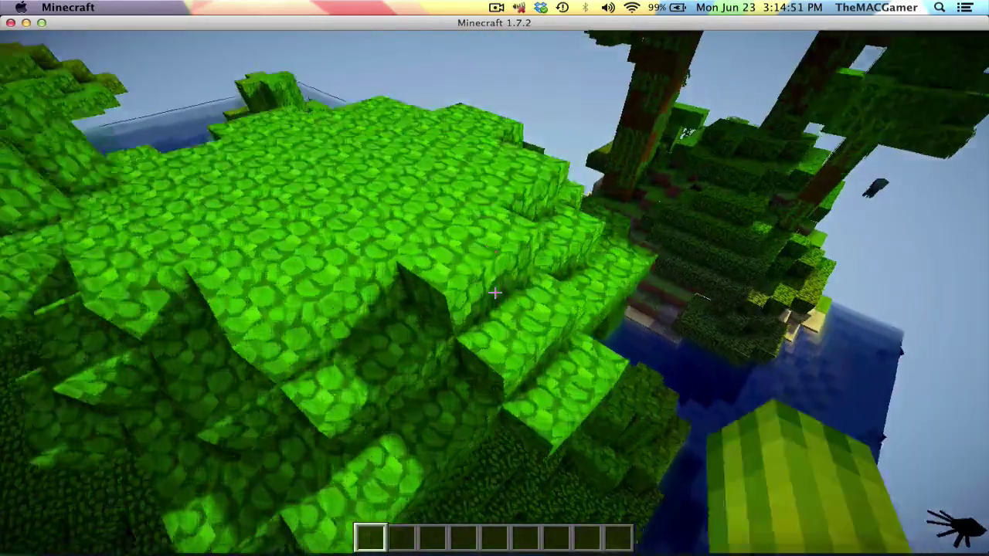
Fly above and across the jungle canopy to examine the RudoPlays shading on the leaves, tree shadows and surrounding ocean from a height
key(space)
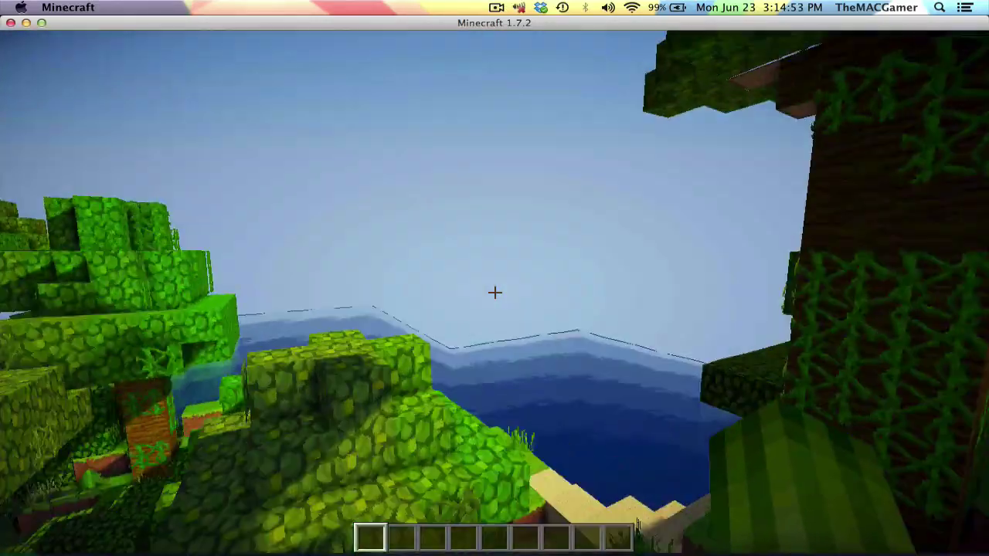
key(space)
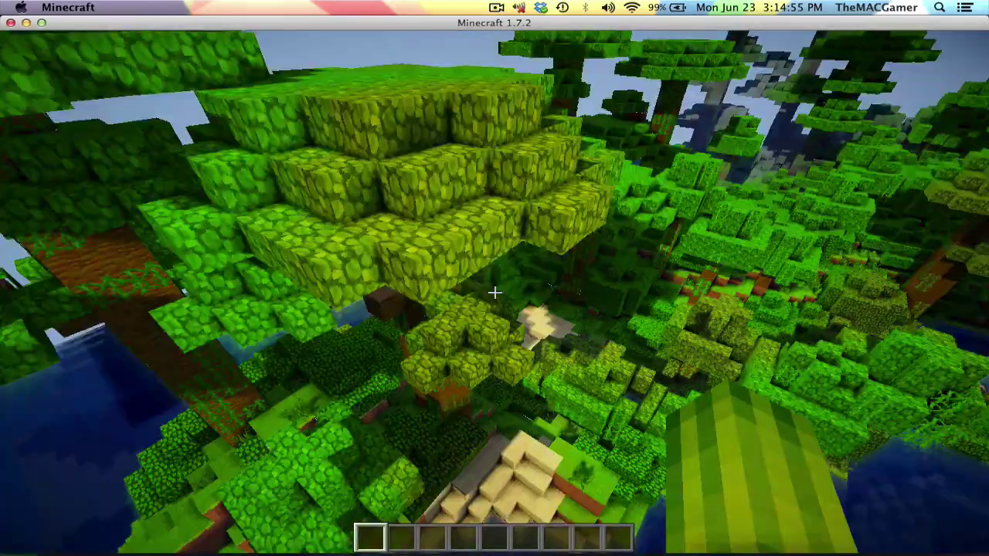
key(w)
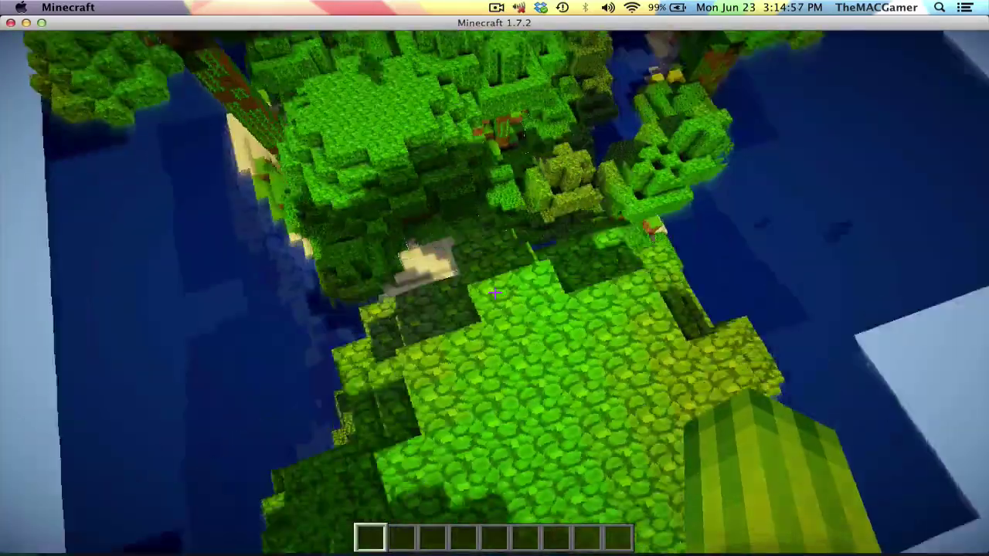
key(w)
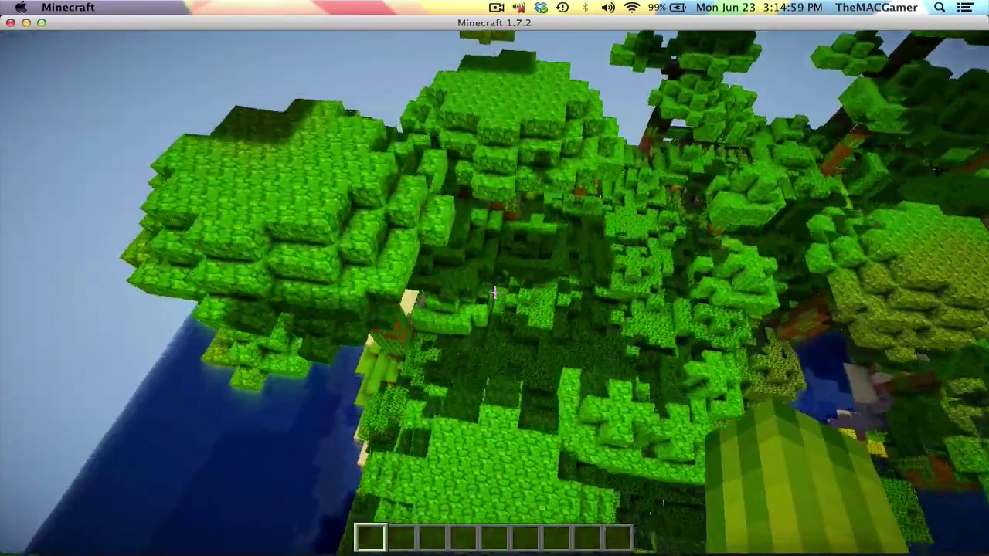
key(w)
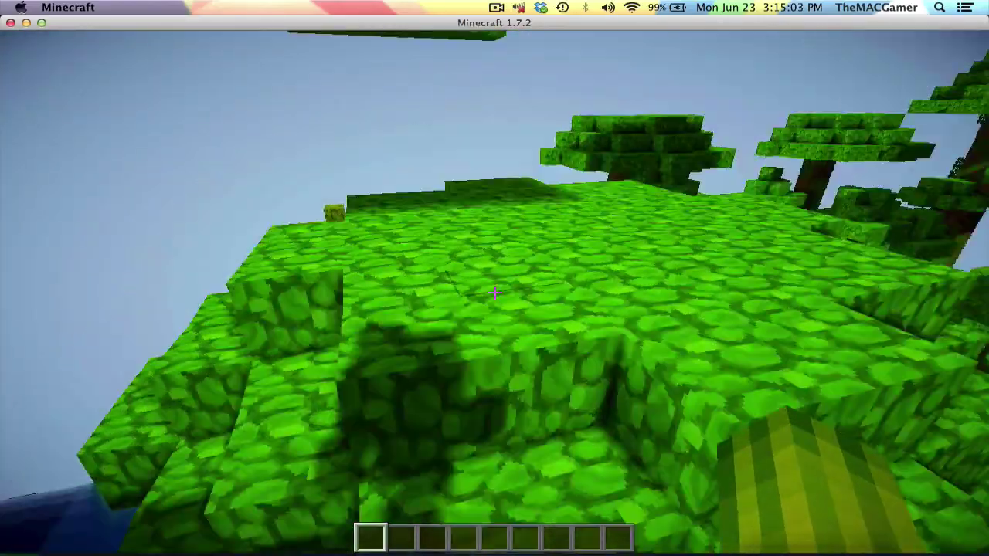
key(w)
key(space)
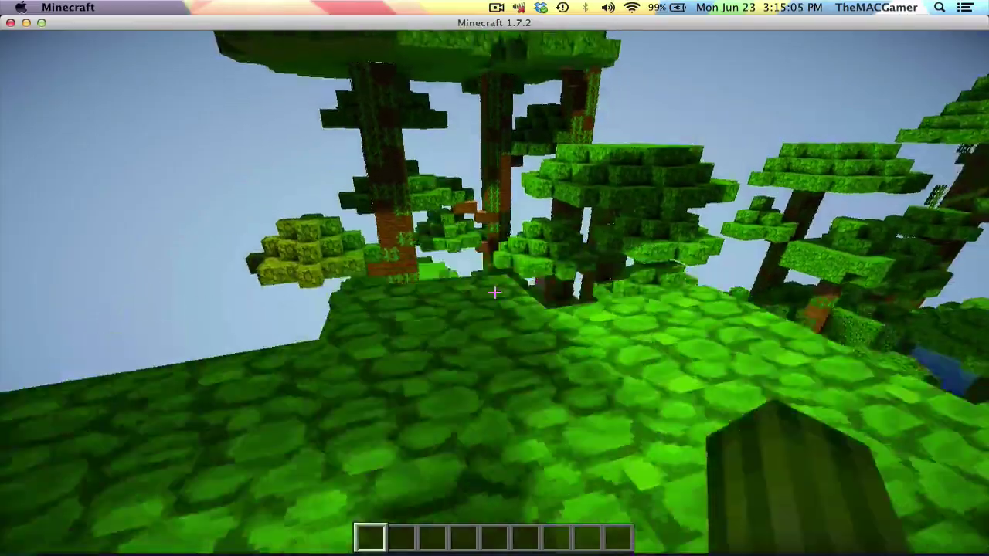
mouse_move(494, 292)
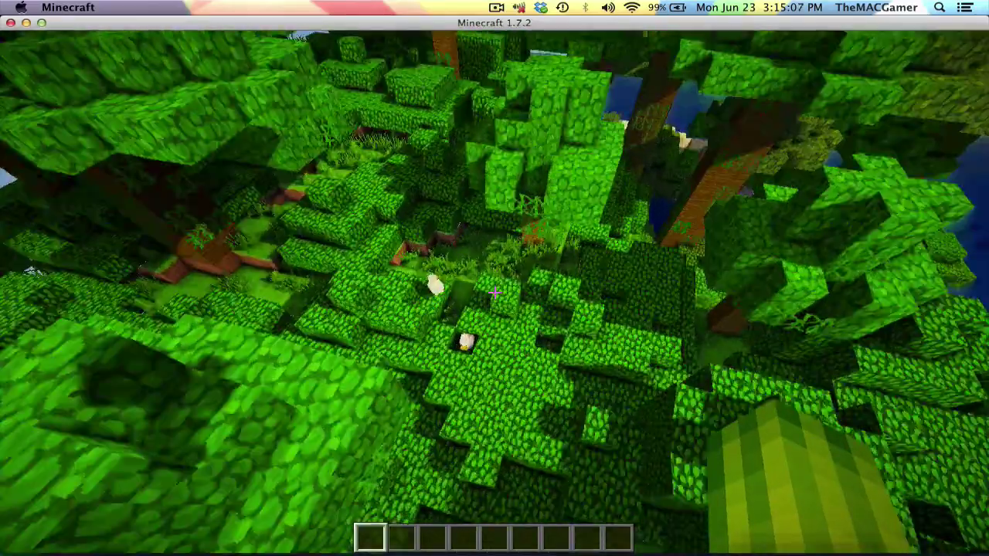